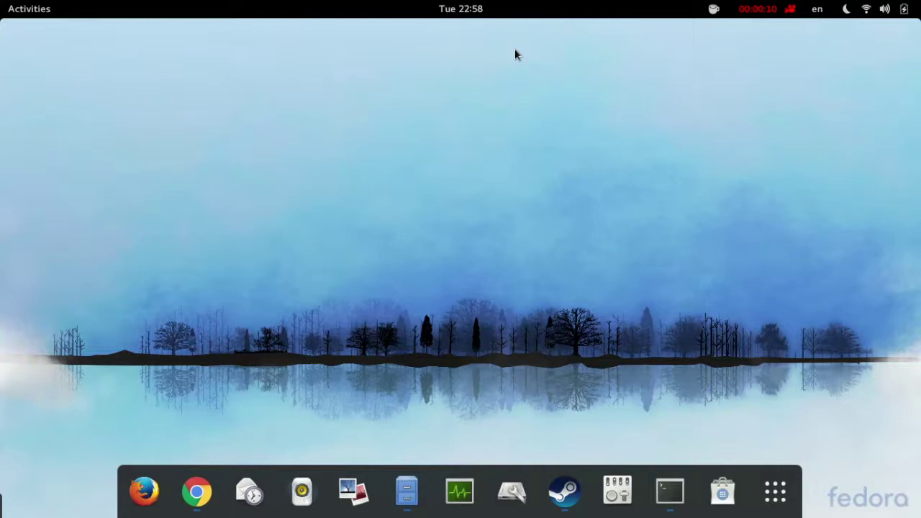
Raise the Chrome window showing the 2DSideScrollerTemplate repository and select its web address
{"action": "left_click", "coordinate": [196, 492]}
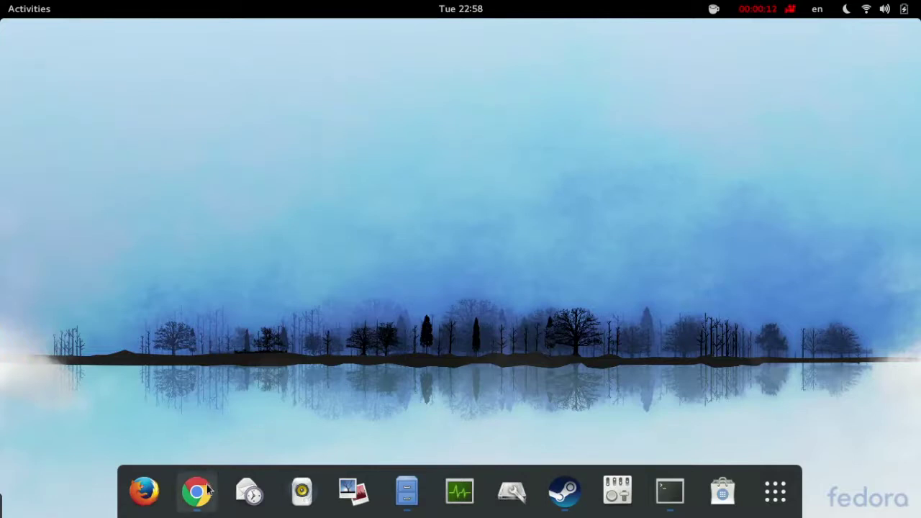
{"action": "left_click_drag", "start_coordinate": [408, 50], "coordinate": [117, 61]}
Download the 2DSideScrollerTemplate master branch as a ZIP via 'Clone or download'
{"action": "left_click", "coordinate": [94, 164]}
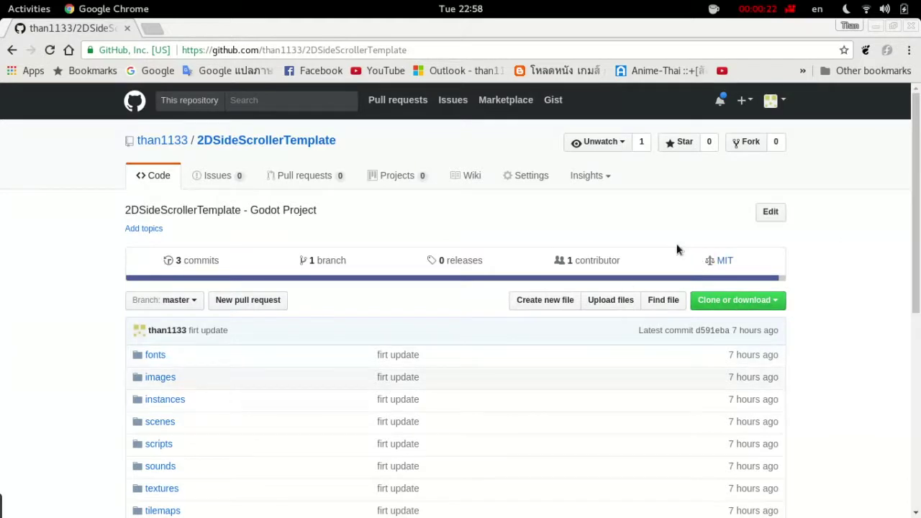
{"action": "left_click", "coordinate": [735, 302]}
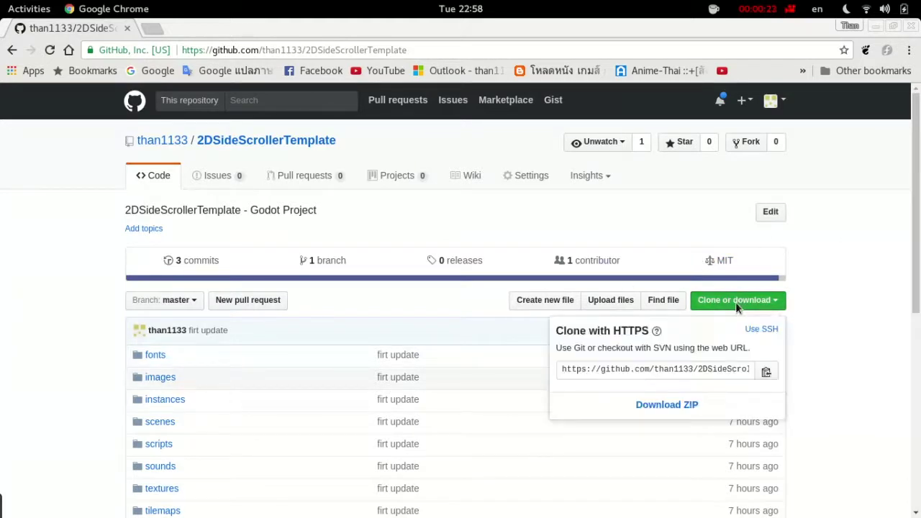
{"action": "left_click", "coordinate": [684, 409]}
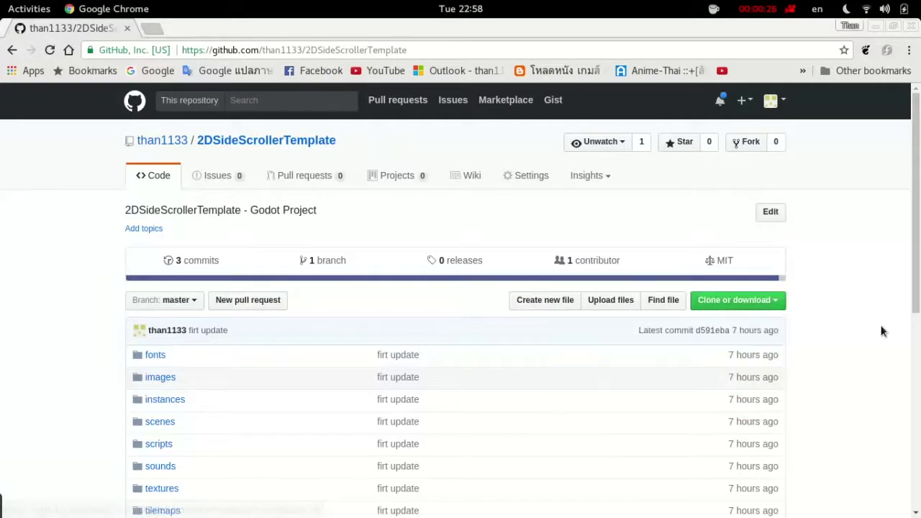
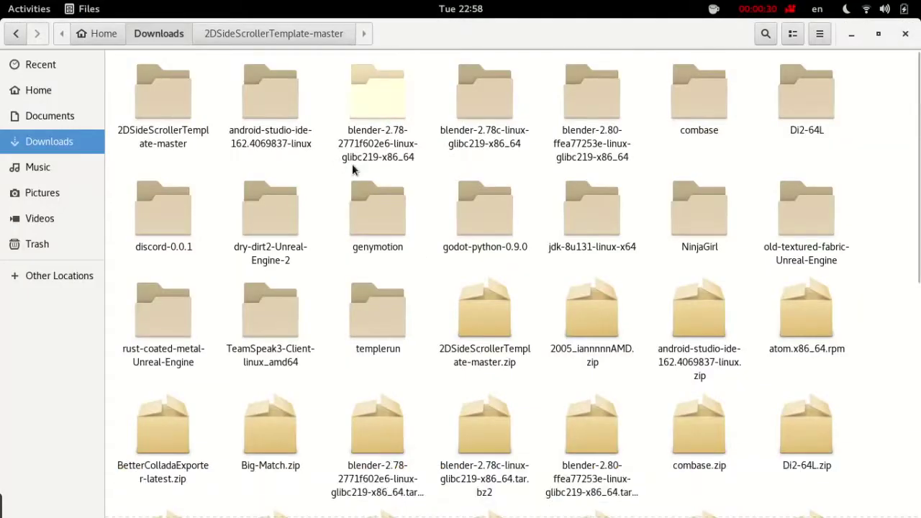
Extract 2DSideScrollerTemplate-master.zip with Extract Here into a 2DSideScrollerTemplate-master folder in Downloads
{"action": "scroll", "coordinate": [421, 200], "scroll_direction": "down", "scroll_amount": 2}
{"action": "scroll", "coordinate": [423, 194], "scroll_direction": "down", "scroll_amount": 3}
{"action": "left_click", "coordinate": [461, 160]}
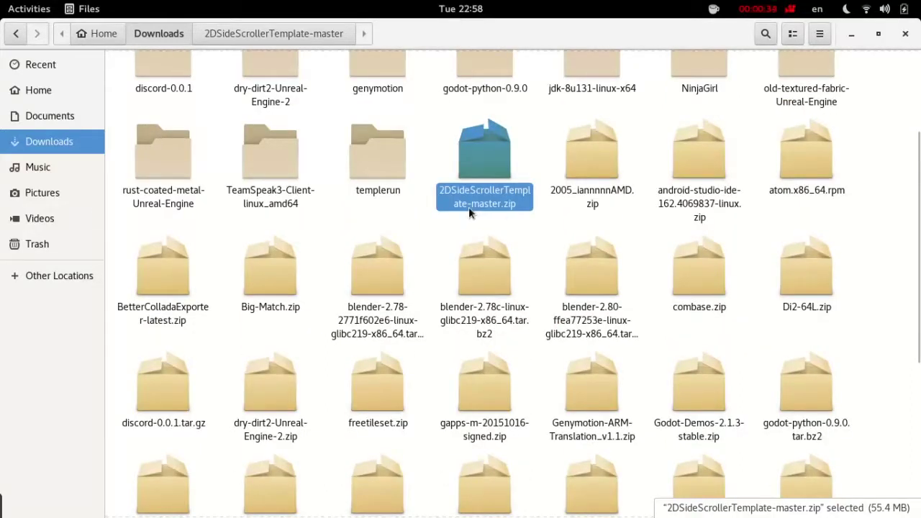
{"action": "scroll", "coordinate": [516, 222], "scroll_direction": "up", "scroll_amount": 2}
{"action": "right_click", "coordinate": [507, 214]}
{"action": "left_click", "coordinate": [427, 176]}
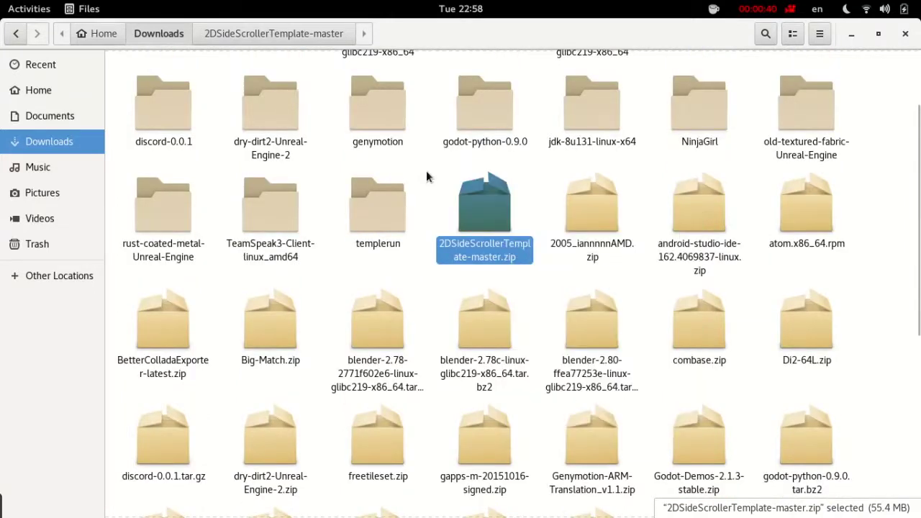
{"action": "left_click", "coordinate": [167, 115]}
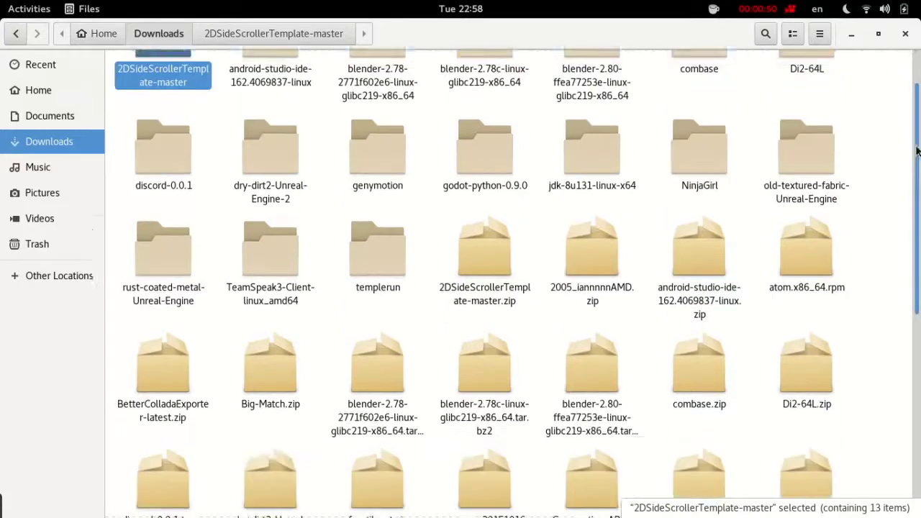
{"action": "left_click_drag", "start_coordinate": [919, 118], "coordinate": [716, 392]}
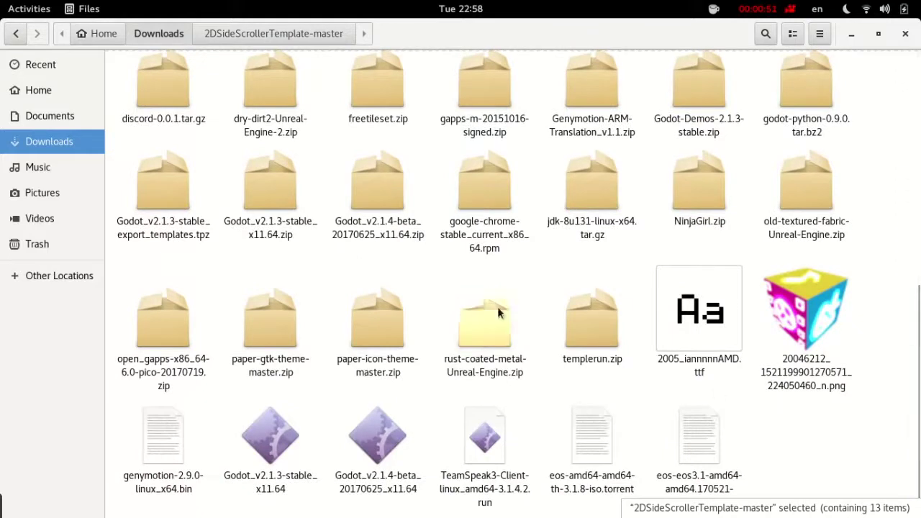
In a new Chrome tab, search Google for 'godot engine'
{"action": "left_click", "coordinate": [183, 501]}
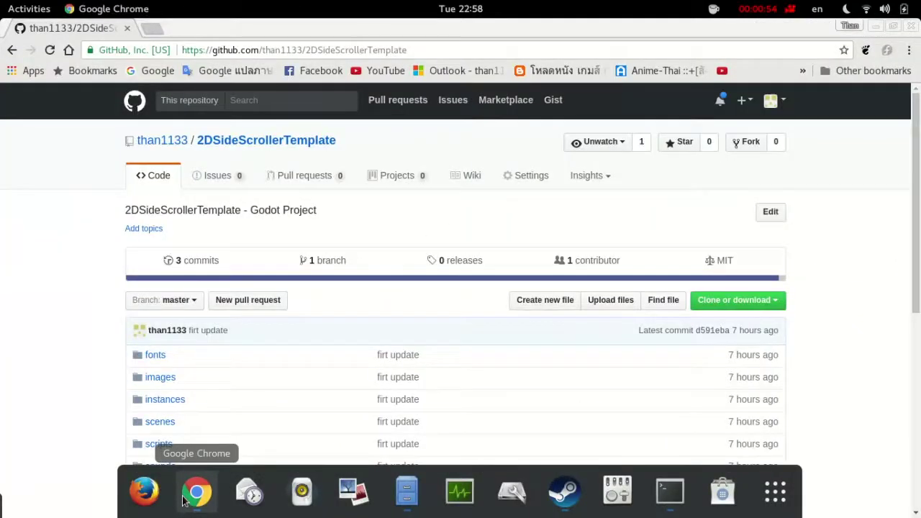
{"action": "left_click", "coordinate": [159, 30]}
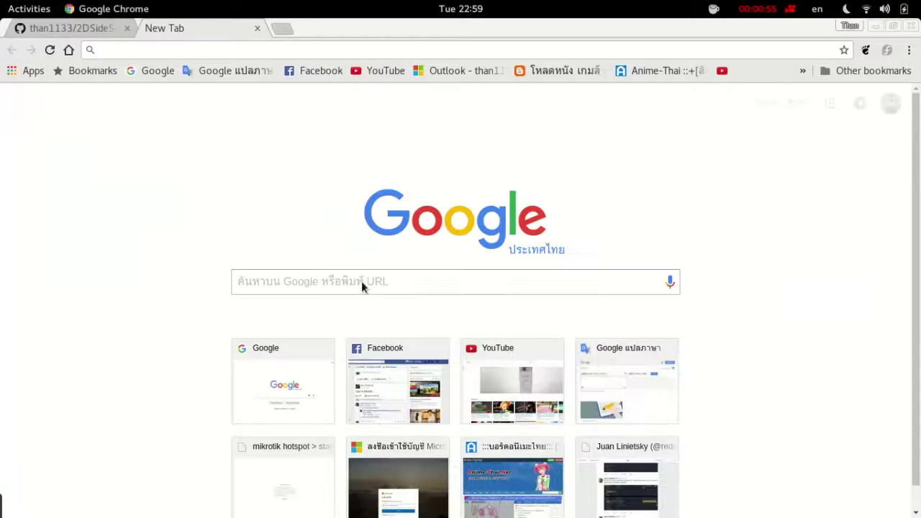
{"action": "left_click", "coordinate": [362, 282]}
{"action": "type", "text": "goo"}
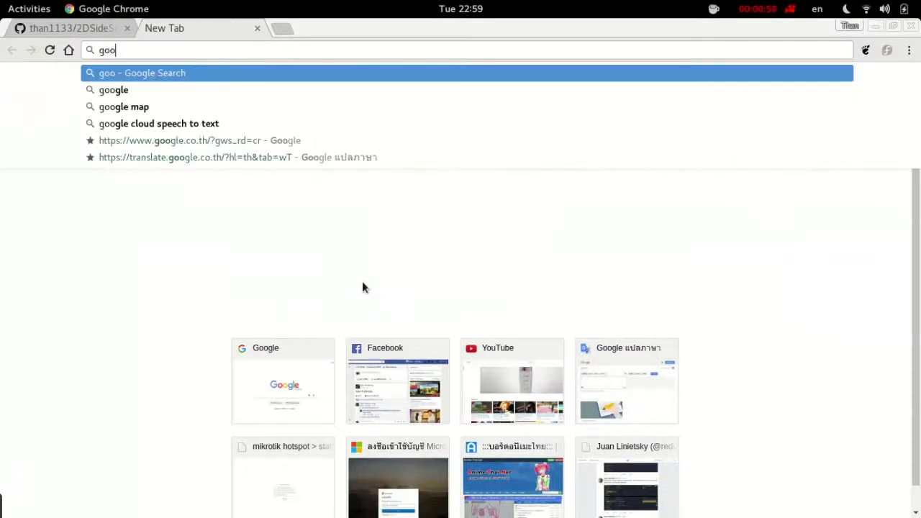
{"action": "type", "text": "gle cloud speech to text"}
{"action": "key", "text": "Return"}
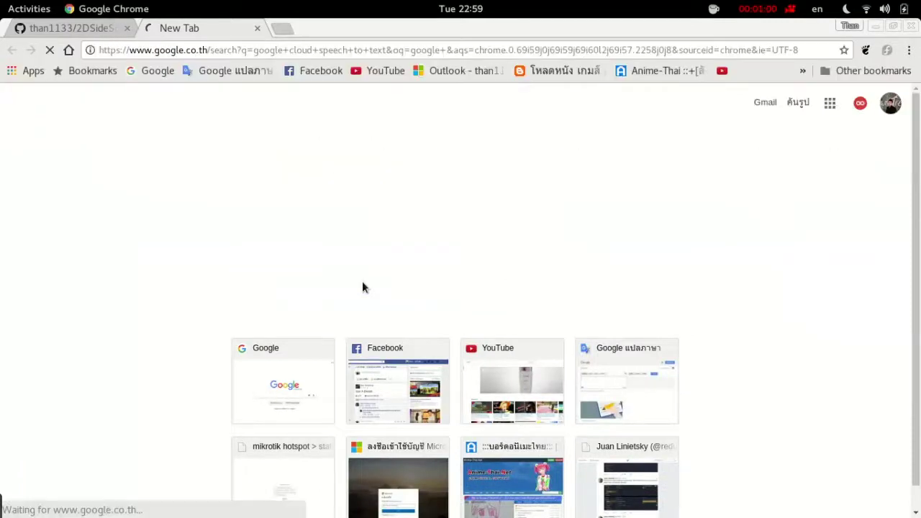
{"action": "left_click", "coordinate": [283, 115]}
{"action": "left_click_drag", "start_coordinate": [284, 115], "coordinate": [21, 99]}
{"action": "type", "text": "godot engine"}
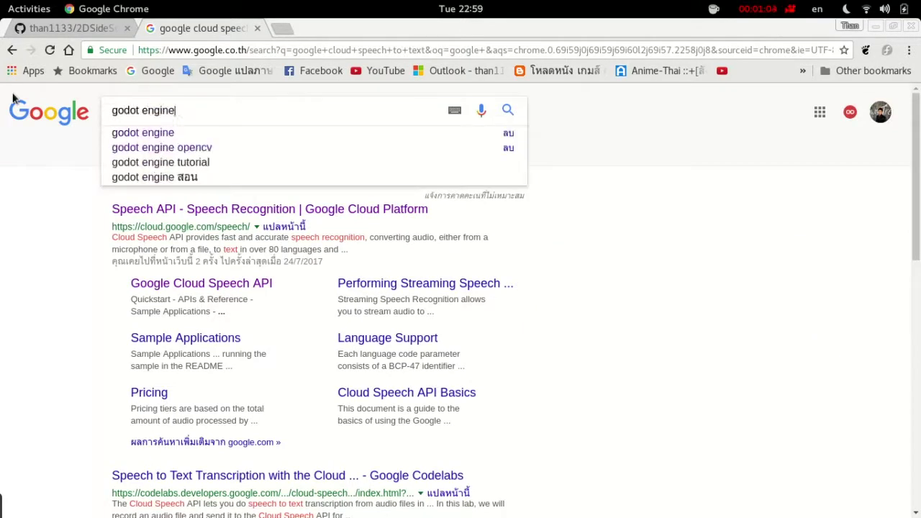
{"action": "key", "text": "Return"}
Open godotengine.org, view the 2.1.3-stable download page, then close the tab
{"action": "left_click", "coordinate": [149, 211]}
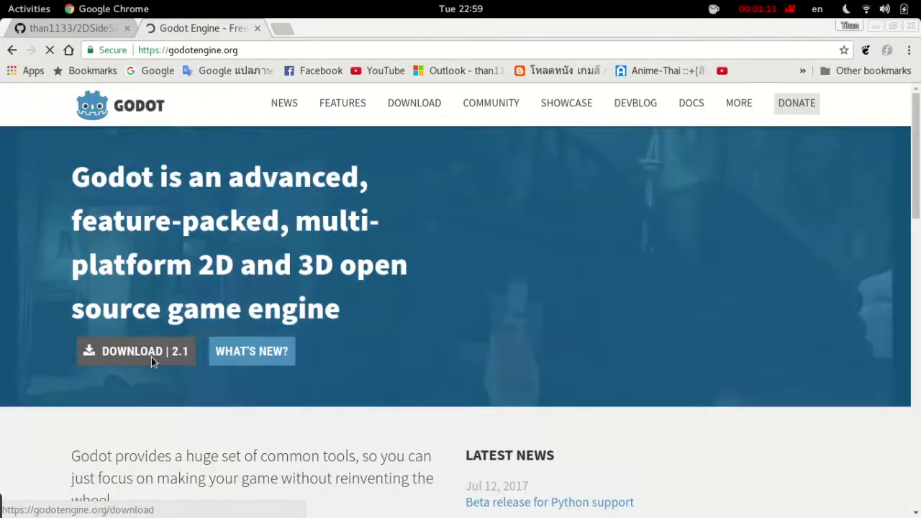
{"action": "left_click", "coordinate": [151, 357]}
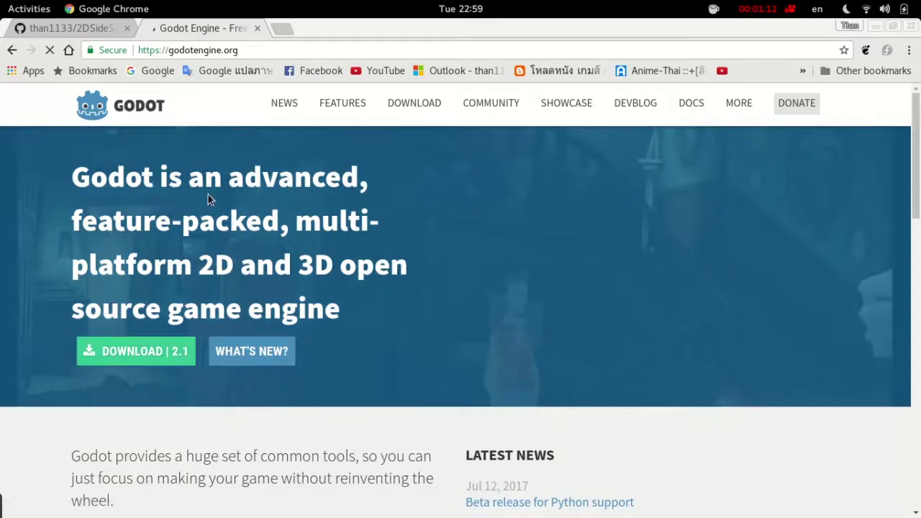
{"action": "scroll", "coordinate": [205, 248], "scroll_direction": "down", "scroll_amount": 2}
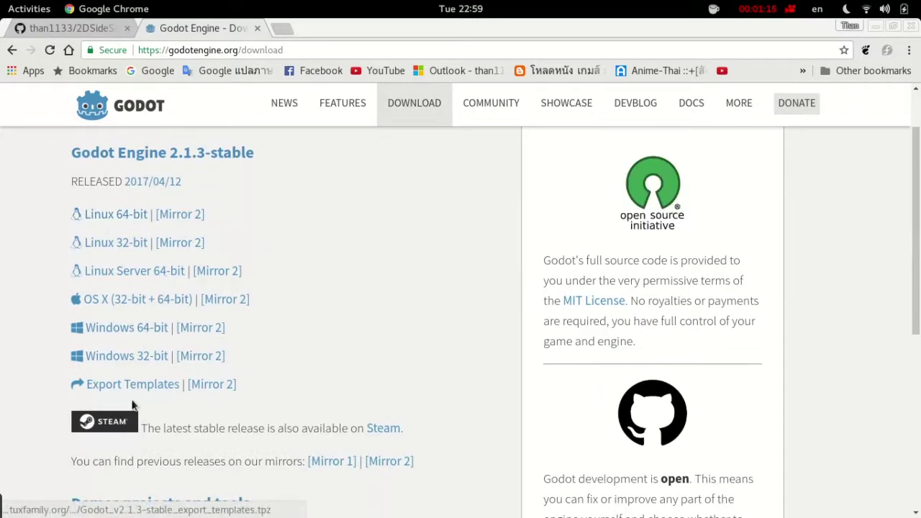
{"action": "scroll", "coordinate": [177, 328], "scroll_direction": "down", "scroll_amount": 1}
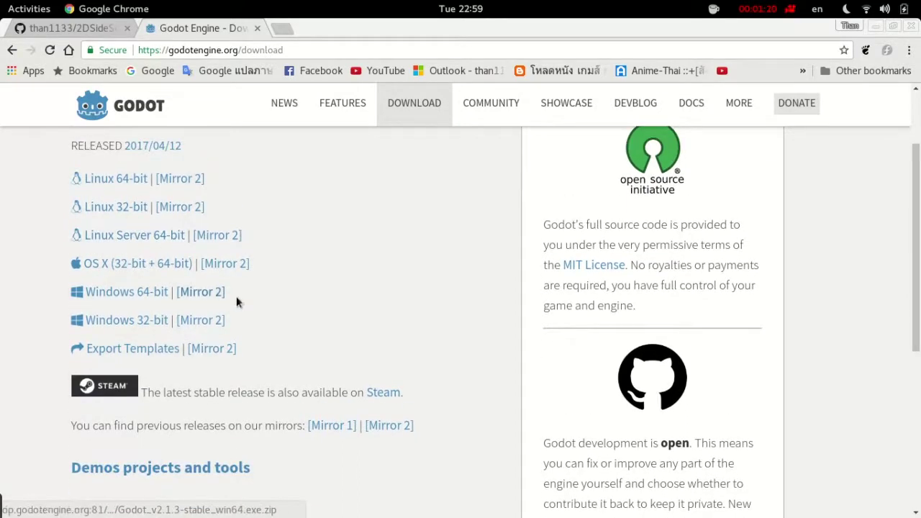
{"action": "left_click", "coordinate": [256, 28]}
Launch the Godot_v2.1.3-stable_x11.64 executable from the Downloads folder
{"action": "left_click", "coordinate": [406, 491]}
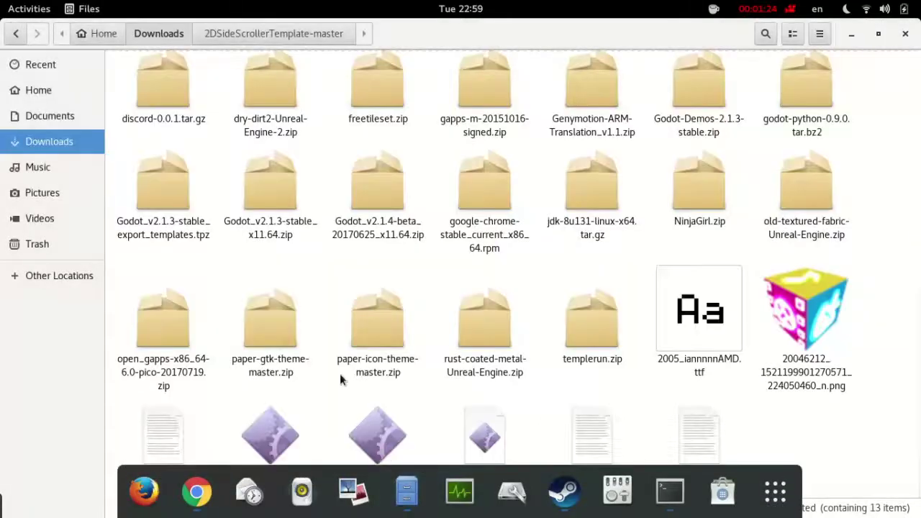
{"action": "left_click", "coordinate": [270, 441]}
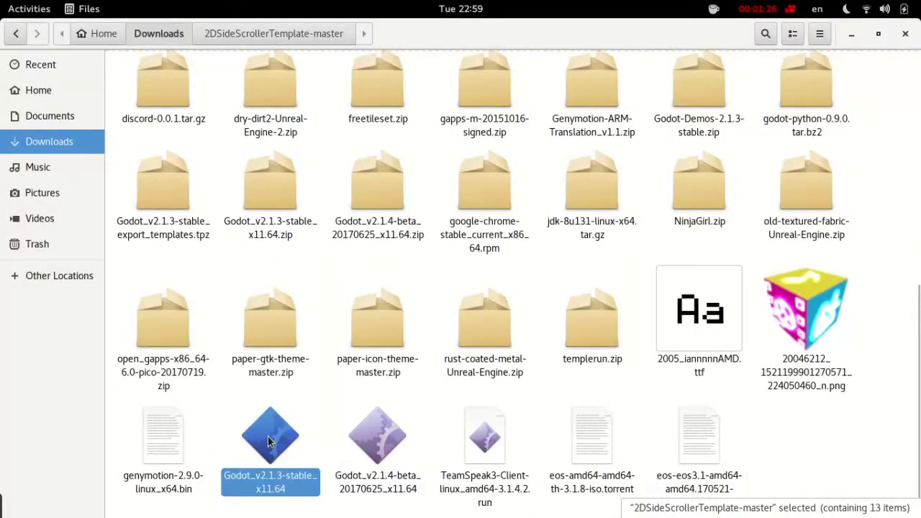
{"action": "double_click", "coordinate": [270, 441]}
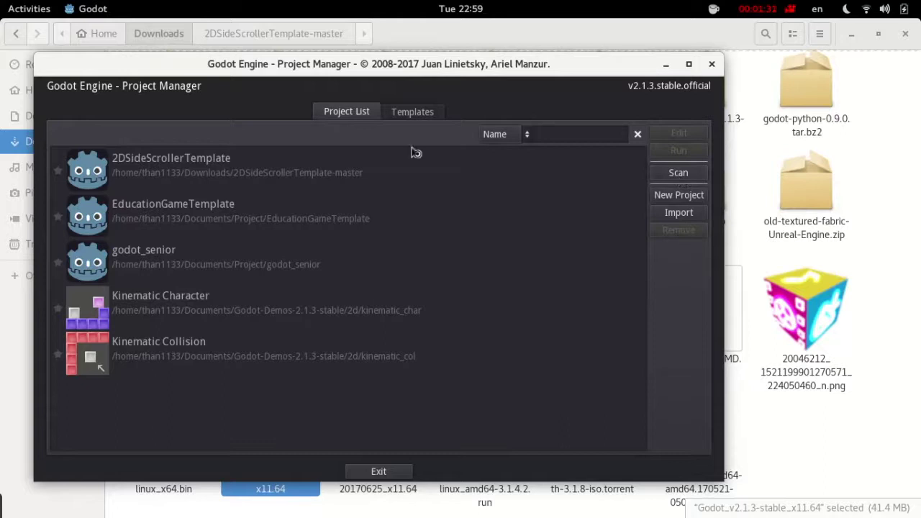
Scan the 2DSideScrollerTemplate-master folder and open the 2DSideScrollerTemplate project
{"action": "left_click", "coordinate": [678, 173]}
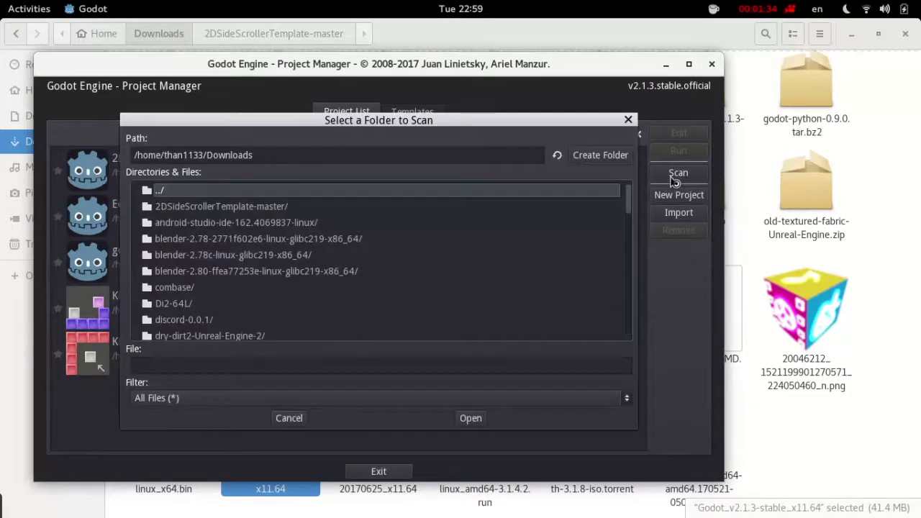
{"action": "left_click", "coordinate": [285, 209]}
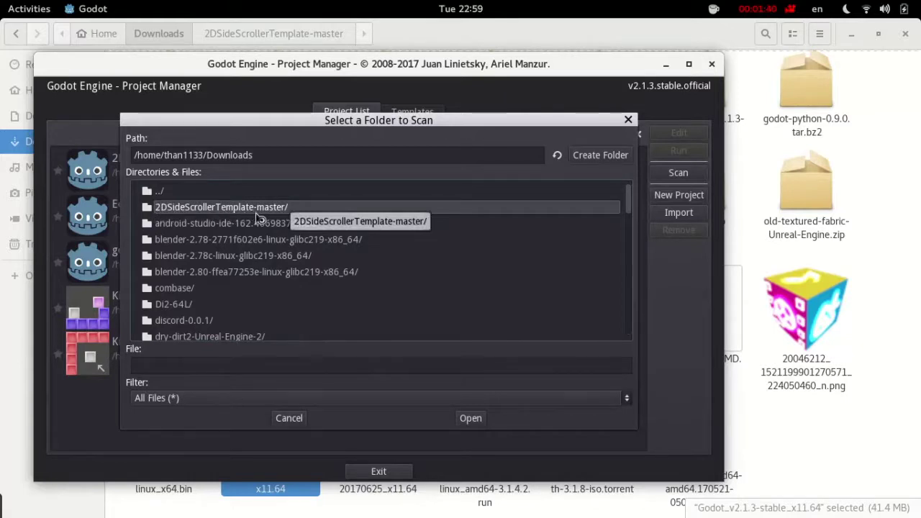
{"action": "double_click", "coordinate": [282, 210]}
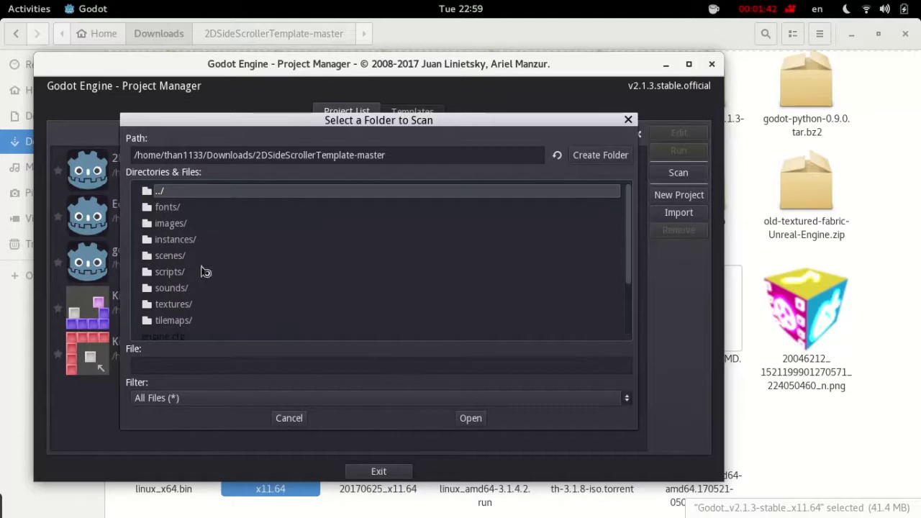
{"action": "scroll", "coordinate": [201, 272], "scroll_direction": "down", "scroll_amount": 3}
{"action": "scroll", "coordinate": [216, 300], "scroll_direction": "up", "scroll_amount": 3}
{"action": "scroll", "coordinate": [215, 300], "scroll_direction": "down", "scroll_amount": 1}
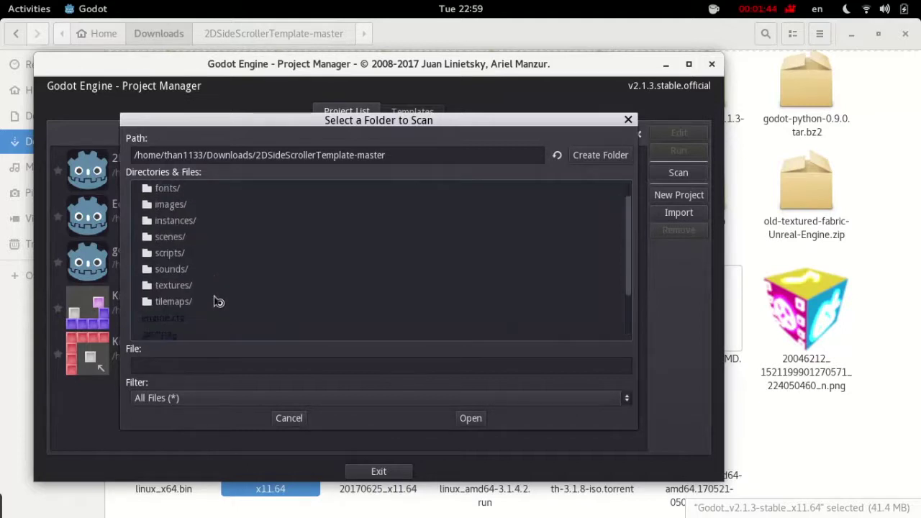
{"action": "scroll", "coordinate": [217, 299], "scroll_direction": "down", "scroll_amount": 3}
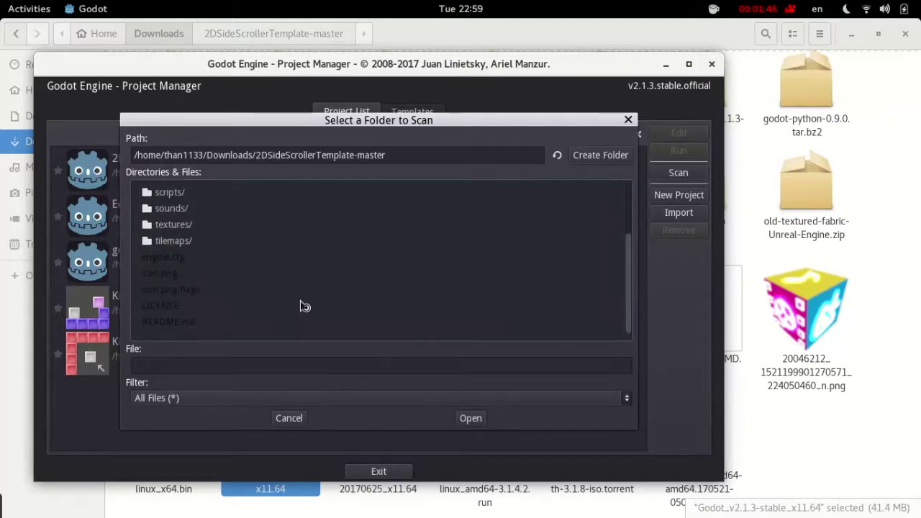
{"action": "scroll", "coordinate": [304, 306], "scroll_direction": "up", "scroll_amount": 3}
{"action": "left_click", "coordinate": [472, 417]}
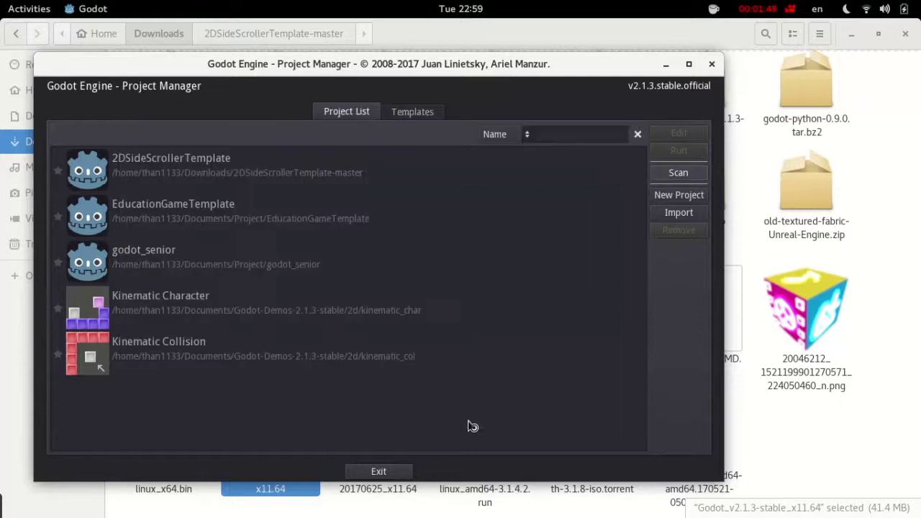
{"action": "left_click", "coordinate": [130, 168]}
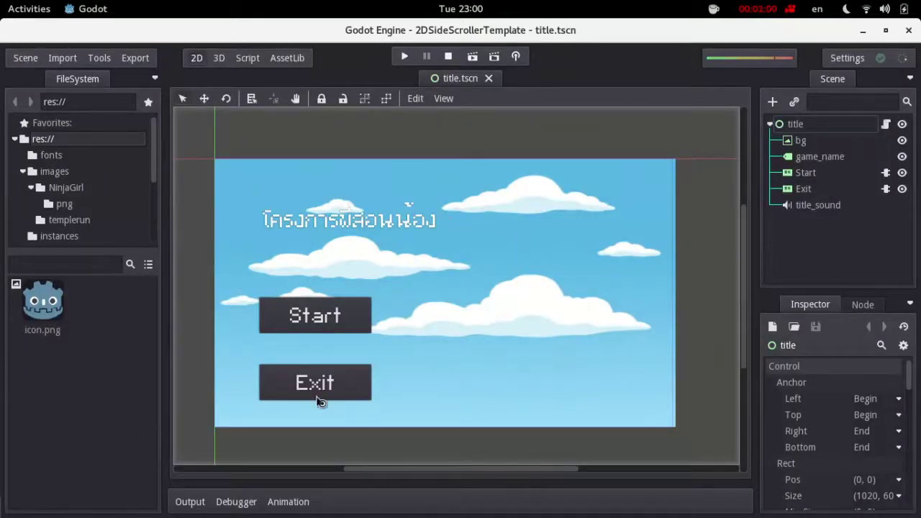
Select the game_name label in title.tscn's Scene dock to show its Label properties
{"action": "scroll", "coordinate": [489, 308], "scroll_direction": "up", "scroll_amount": 1}
{"action": "scroll", "coordinate": [509, 312], "scroll_direction": "down", "scroll_amount": 1}
{"action": "scroll", "coordinate": [492, 312], "scroll_direction": "up", "scroll_amount": 1}
{"action": "scroll", "coordinate": [501, 315], "scroll_direction": "down", "scroll_amount": 1}
{"action": "scroll", "coordinate": [501, 315], "scroll_direction": "up", "scroll_amount": 1}
{"action": "scroll", "coordinate": [598, 356], "scroll_direction": "down", "scroll_amount": 1}
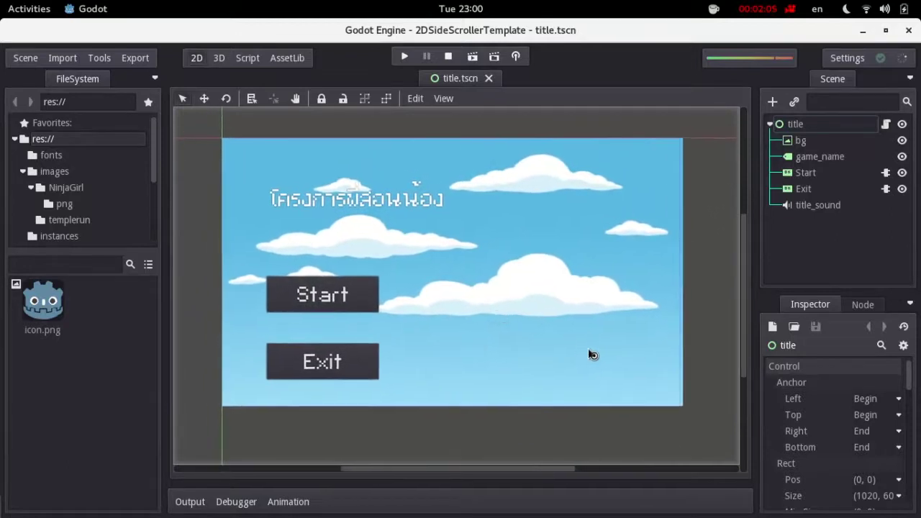
{"action": "scroll", "coordinate": [525, 198], "scroll_direction": "up", "scroll_amount": 1}
{"action": "scroll", "coordinate": [527, 200], "scroll_direction": "down", "scroll_amount": 1}
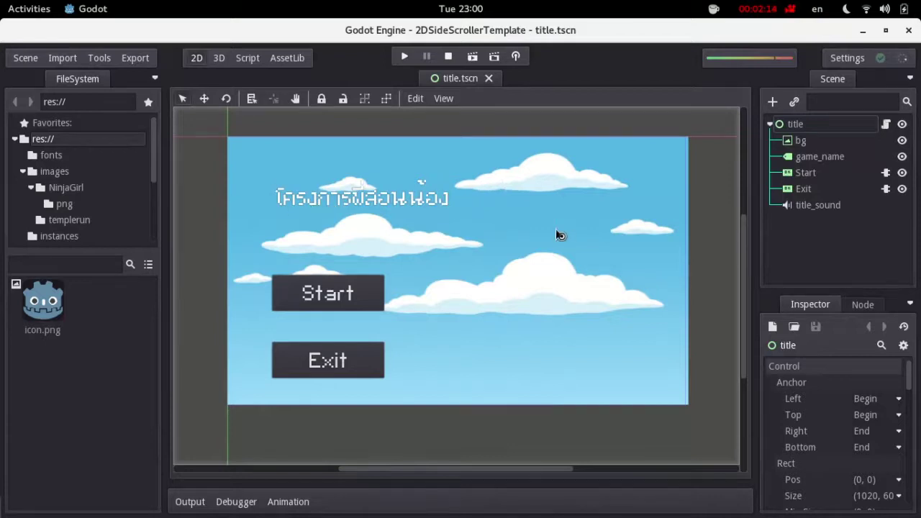
{"action": "left_click", "coordinate": [827, 166]}
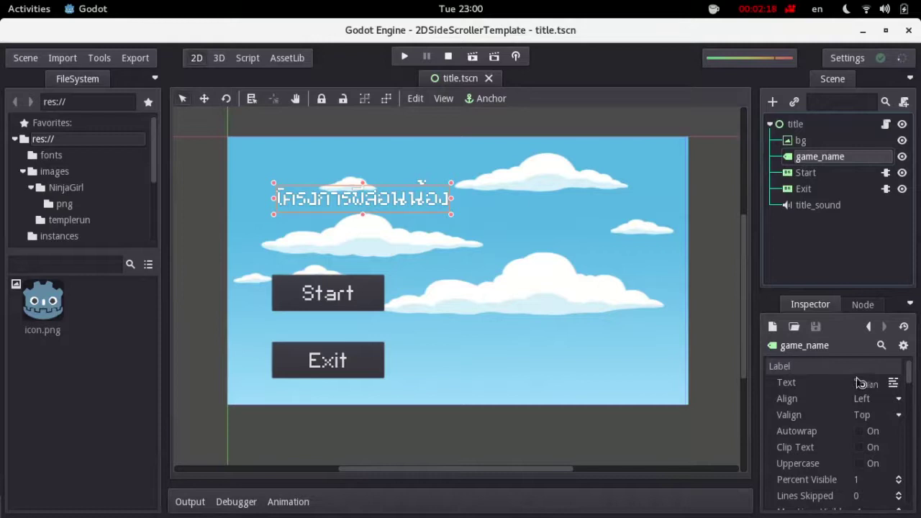
Replace the game_name Text with the Thai title เกมสนุกๆ in the multiline editor
{"action": "left_click", "coordinate": [893, 384]}
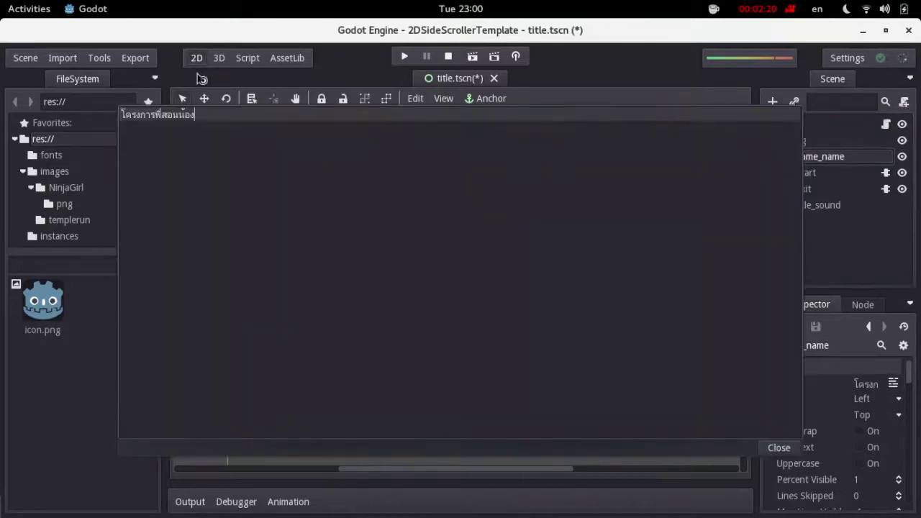
{"action": "key", "text": "ctrl+a"}
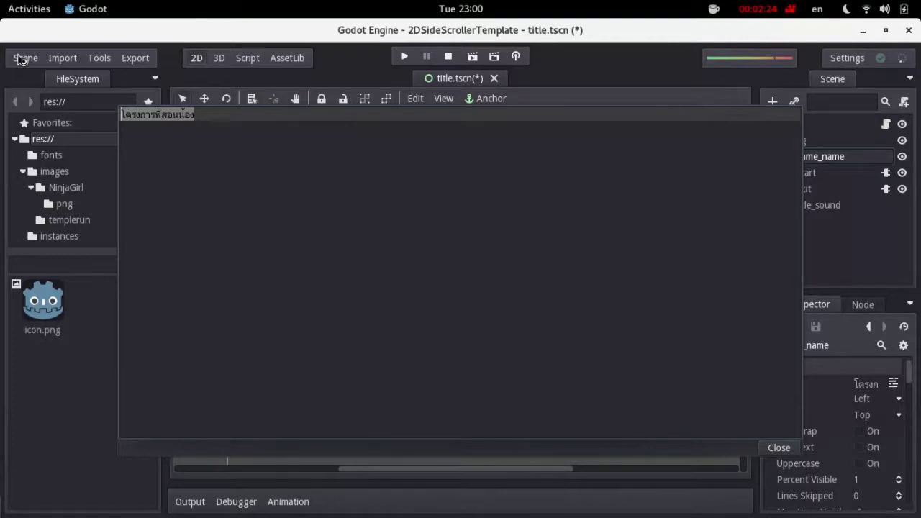
{"action": "type", "text": "g"}
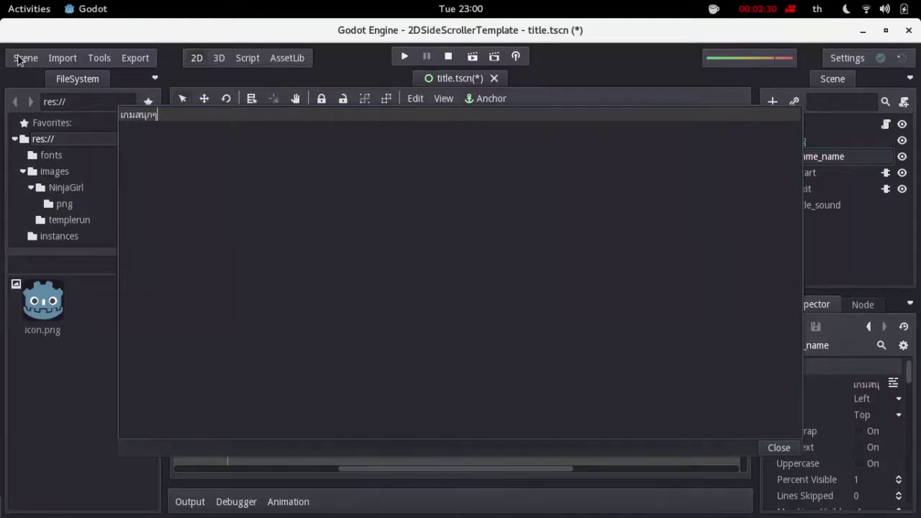
{"action": "left_click", "coordinate": [774, 448]}
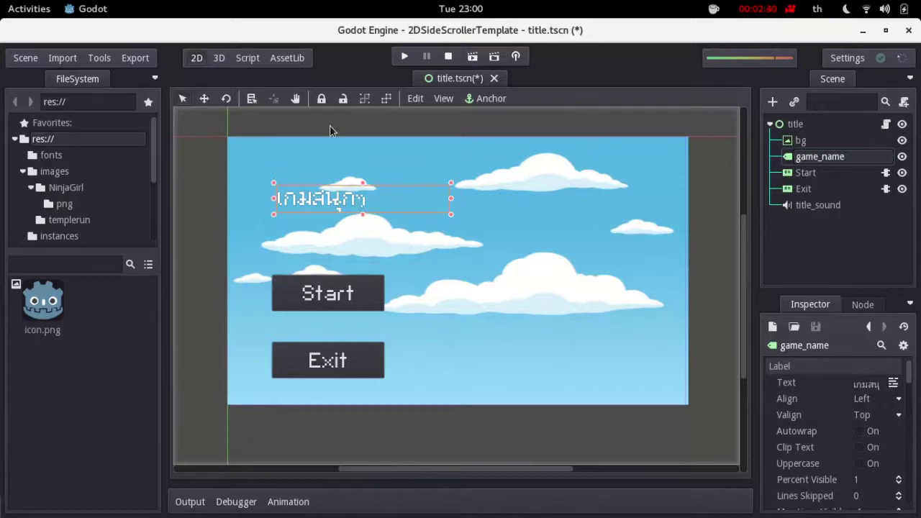
Move the game_name label right to the top centre of the title screen
{"action": "left_click", "coordinate": [204, 101]}
{"action": "left_click_drag", "start_coordinate": [335, 200], "coordinate": [461, 199]}
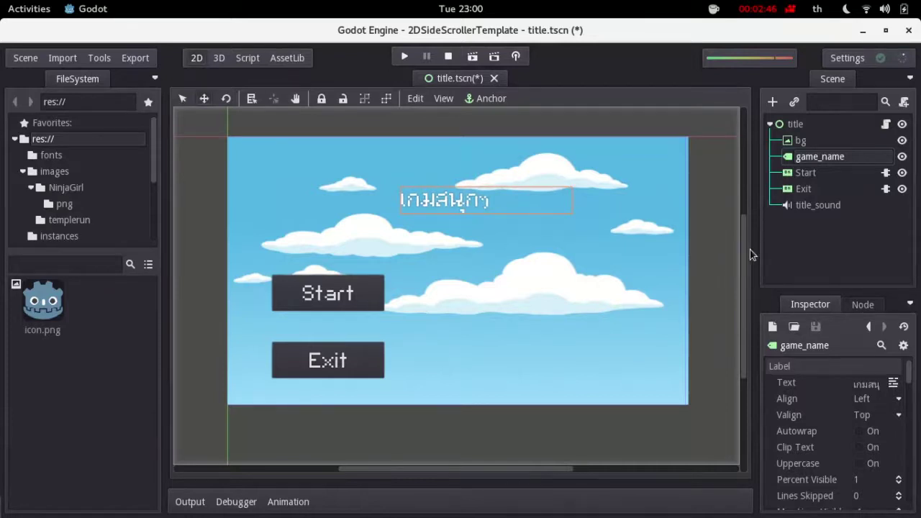
{"action": "left_click", "coordinate": [802, 141]}
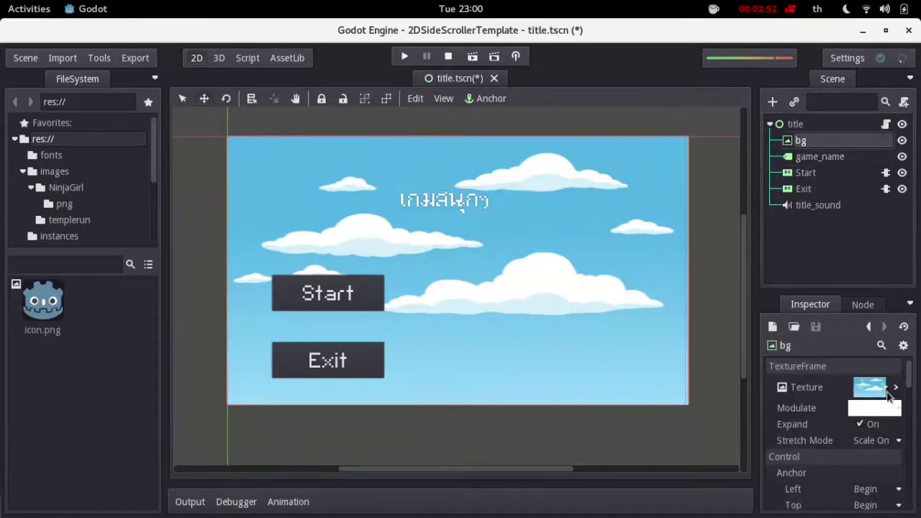
Load images/9.jpg as the bg node's texture
{"action": "left_click", "coordinate": [892, 392]}
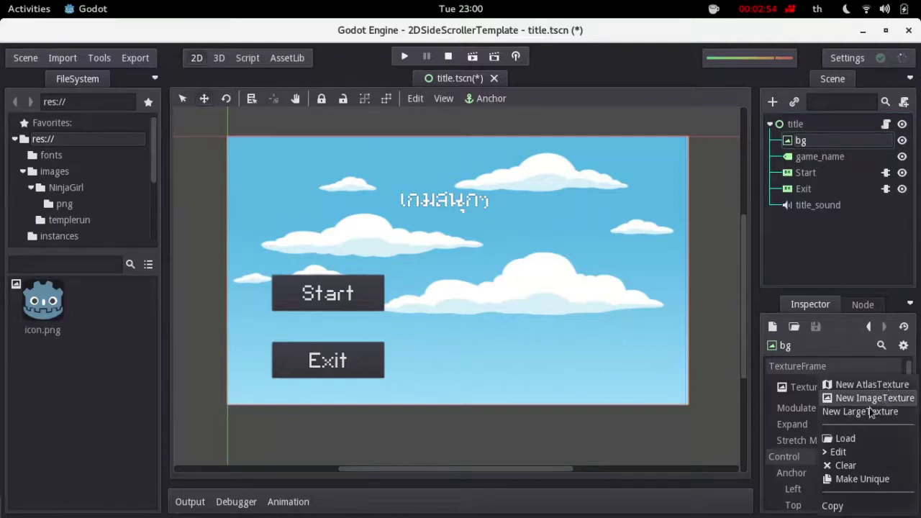
{"action": "left_click", "coordinate": [856, 440]}
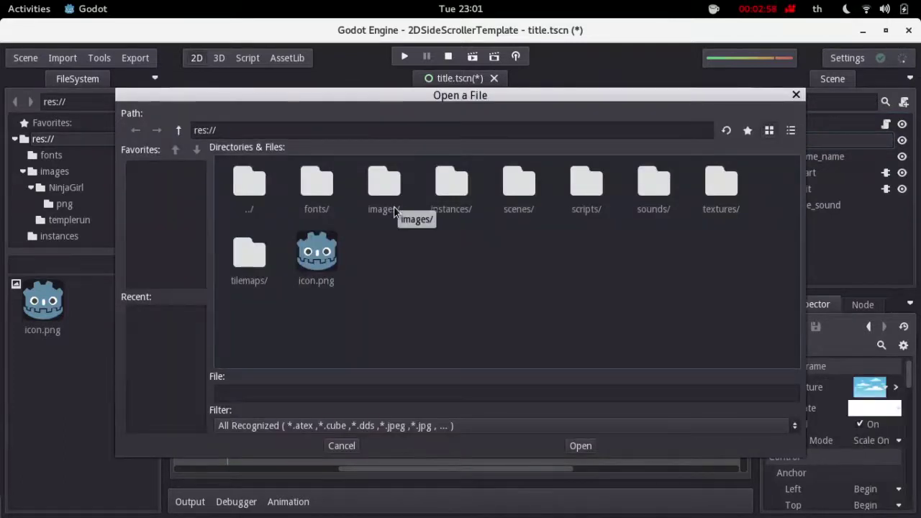
{"action": "double_click", "coordinate": [383, 187]}
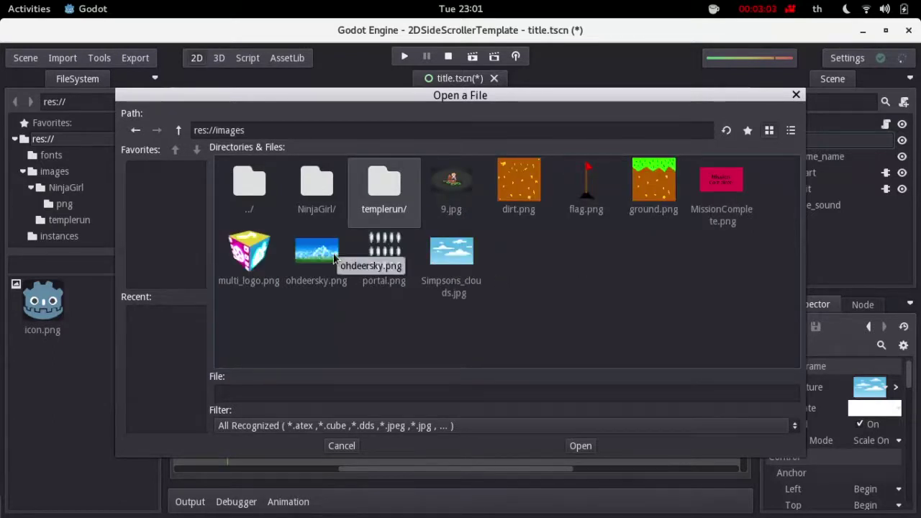
{"action": "left_click", "coordinate": [477, 187]}
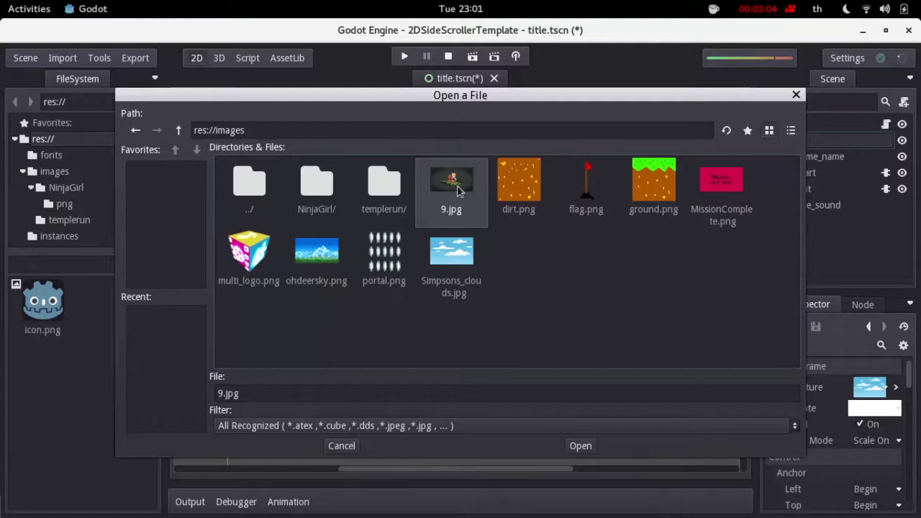
{"action": "left_click", "coordinate": [581, 446]}
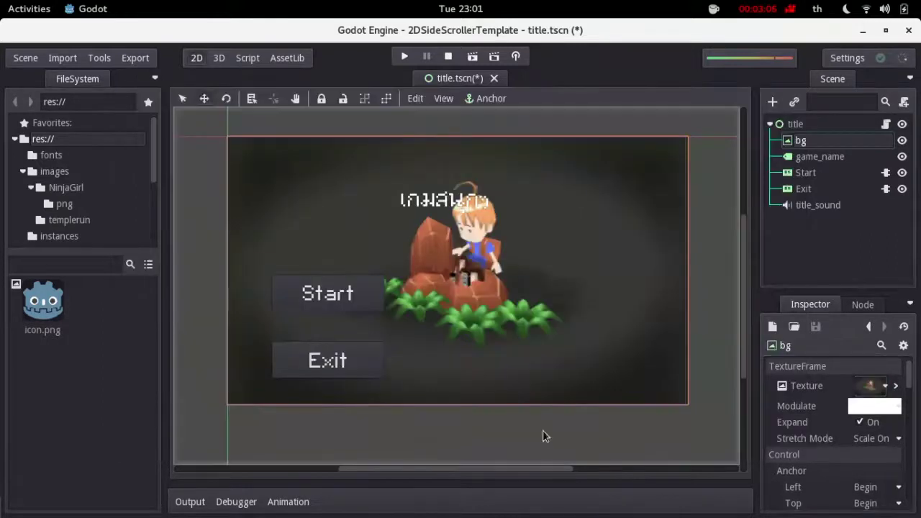
Cancel the Import > Texture dialog, leave the texture unchanged, and run the game
{"action": "left_click", "coordinate": [62, 61]}
{"action": "left_click", "coordinate": [62, 79]}
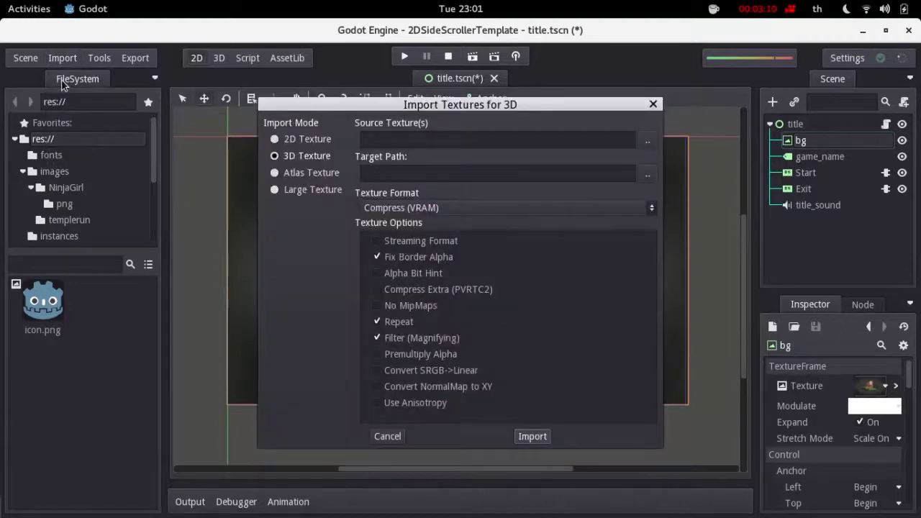
{"action": "left_click", "coordinate": [656, 106]}
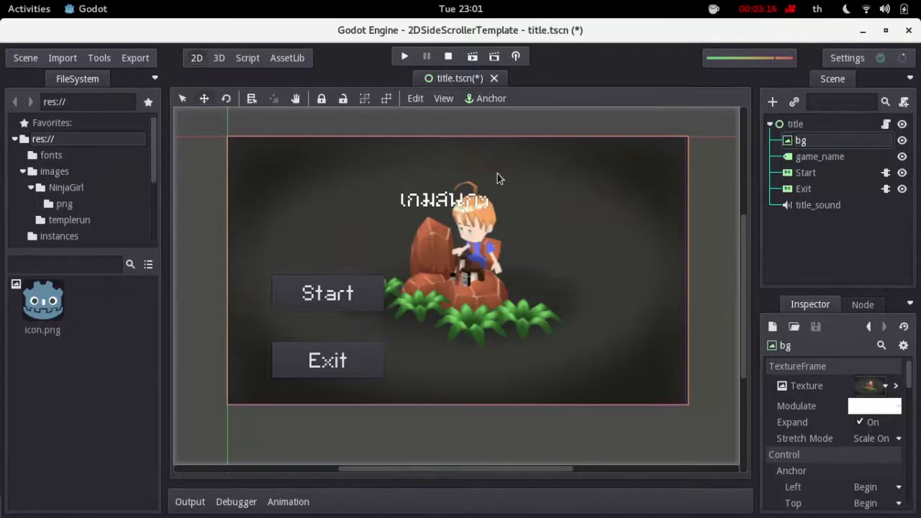
{"action": "left_click", "coordinate": [889, 390]}
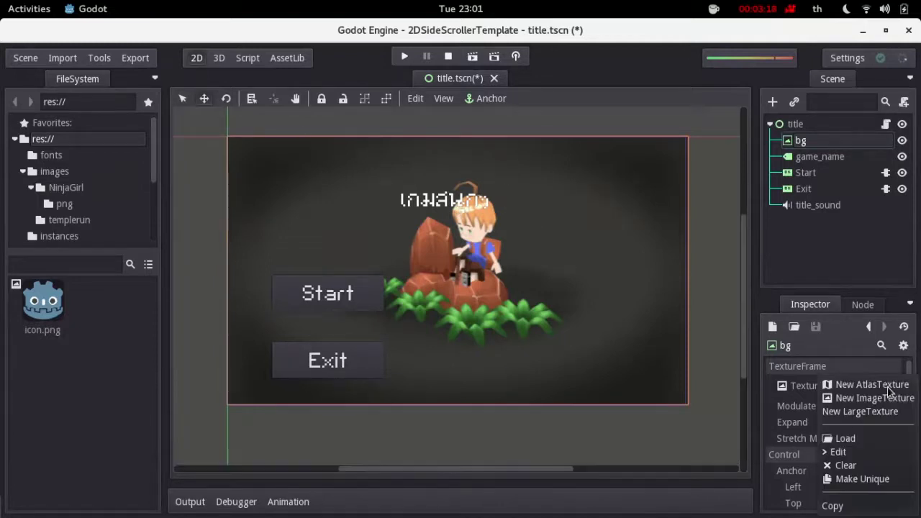
{"action": "left_click", "coordinate": [878, 362]}
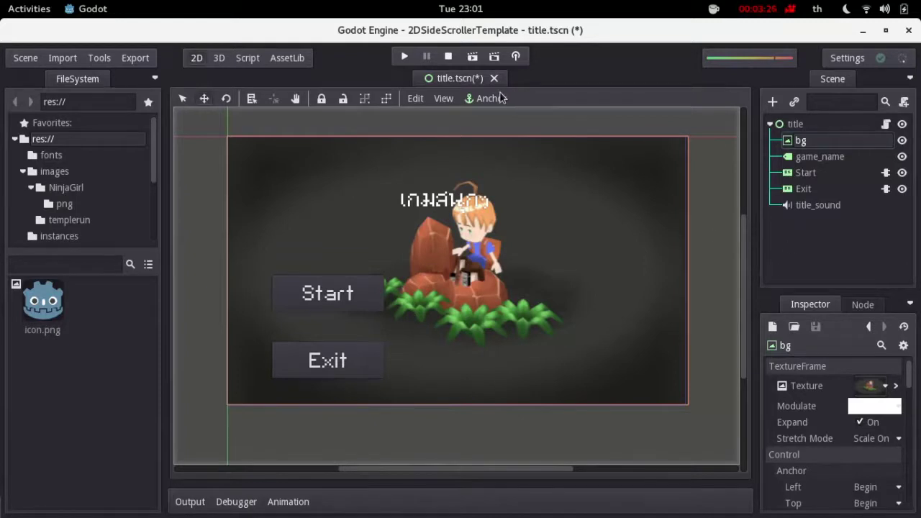
{"action": "left_click", "coordinate": [412, 60]}
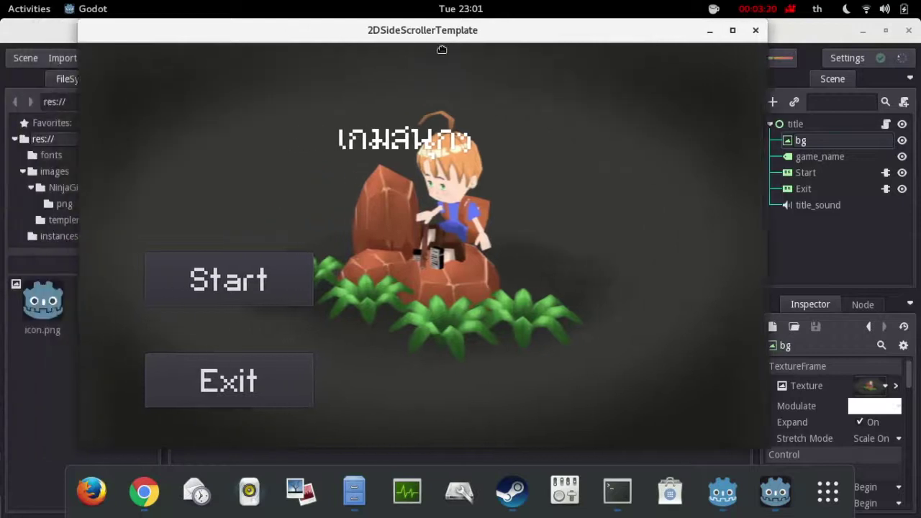
Centre the game window, start from the title screen, and run and jump the ninja
{"action": "left_click_drag", "start_coordinate": [377, 43], "coordinate": [509, 66]}
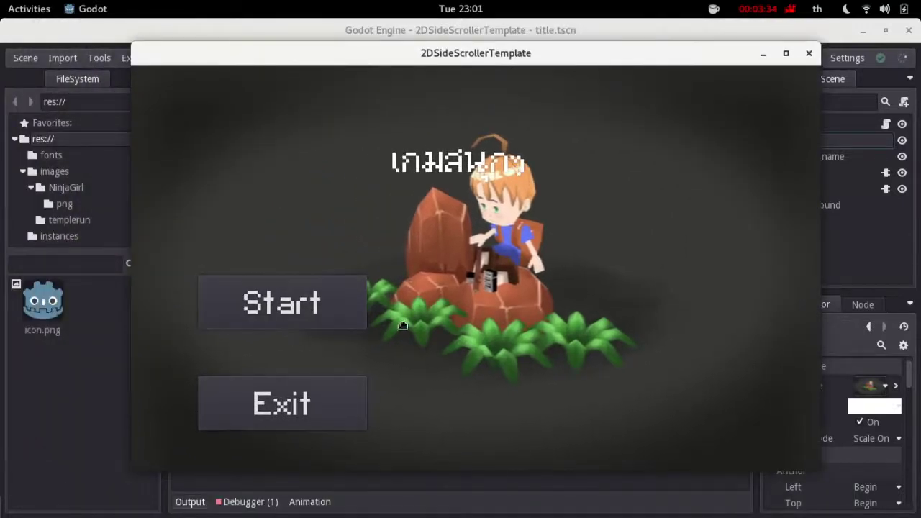
{"action": "key", "text": "Return"}
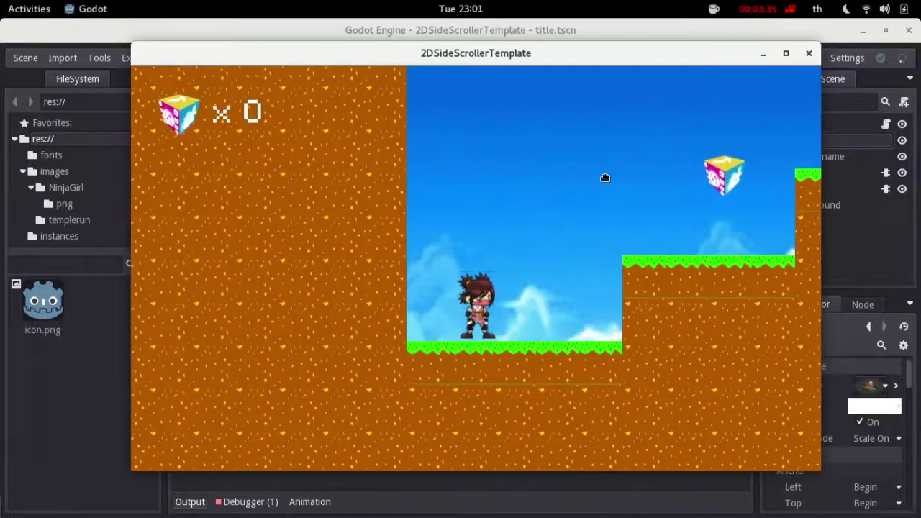
{"action": "key", "text": "Right"}
{"action": "key", "text": "Left"}
{"action": "key", "text": "Right"}
{"action": "key", "text": "Left"}
{"action": "key", "text": "Right"}
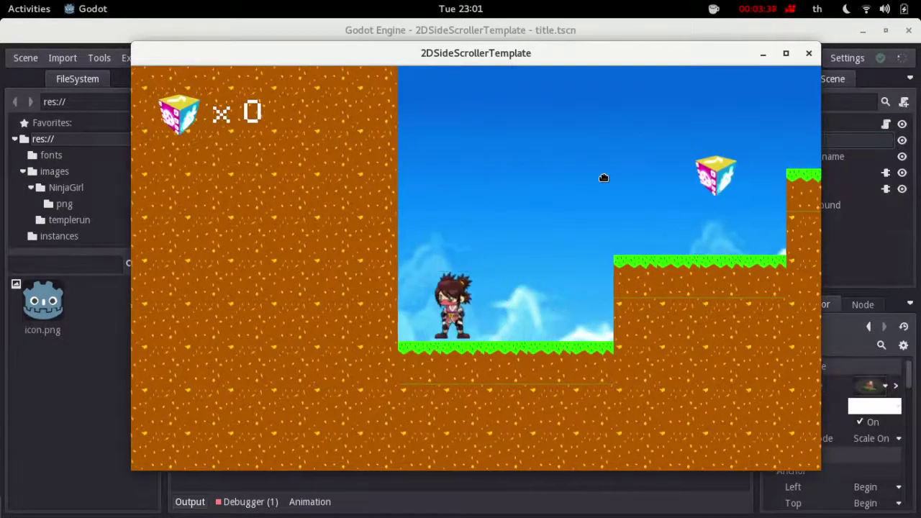
{"action": "key", "text": "Up"}
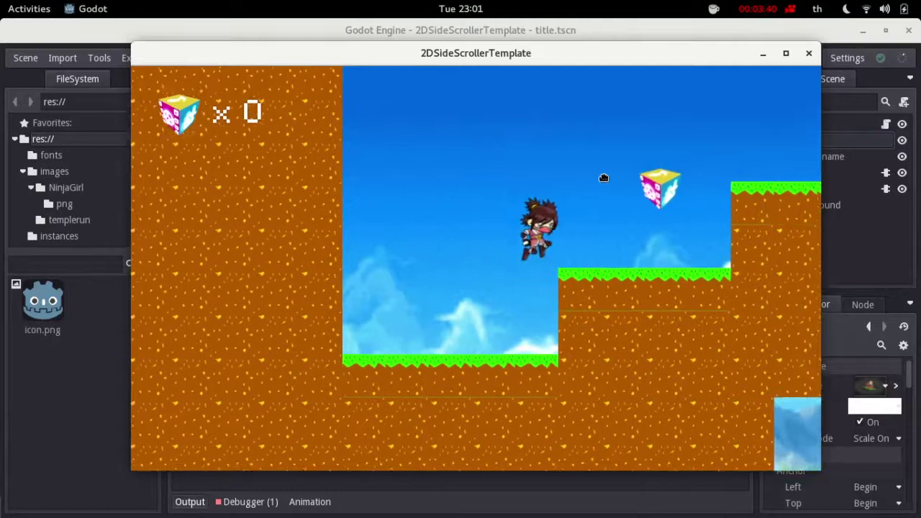
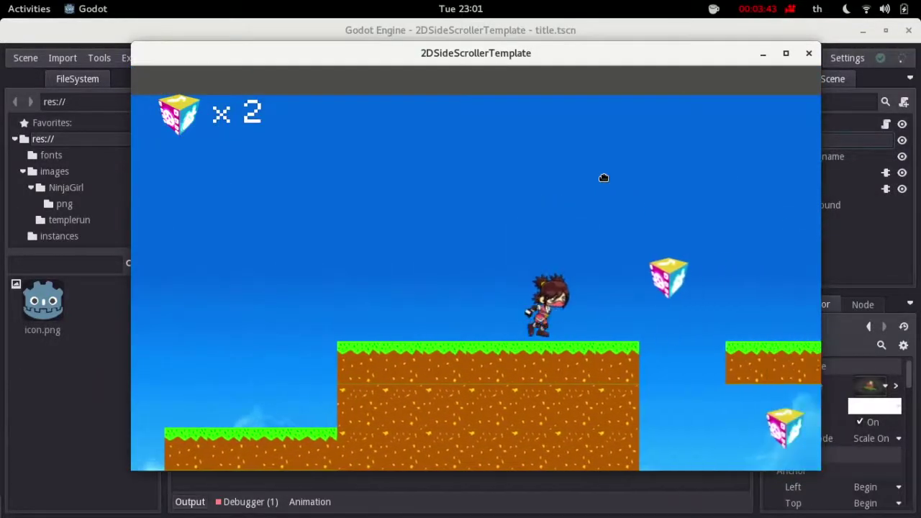
Jump through the level collecting cubes until 5 items are collected, then close the game window
{"action": "key", "text": "Up"}
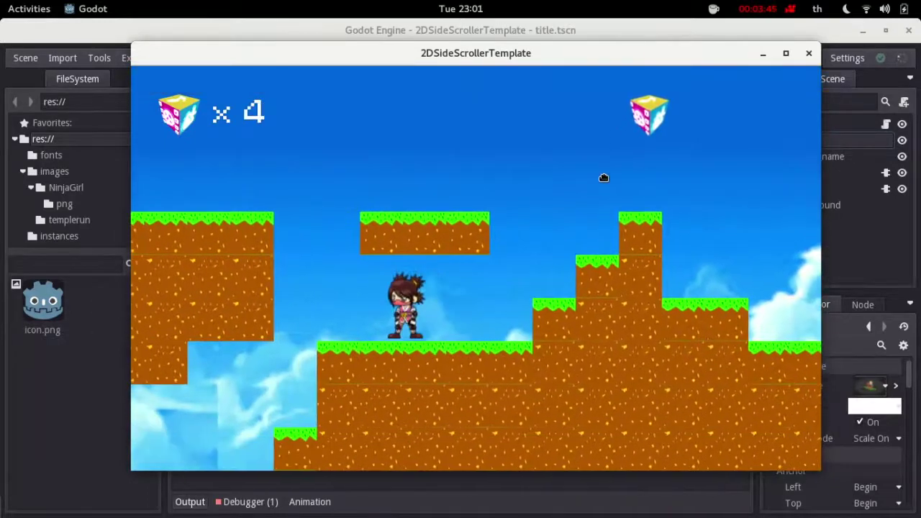
{"action": "key", "text": "Up"}
{"action": "key", "text": "Up"}
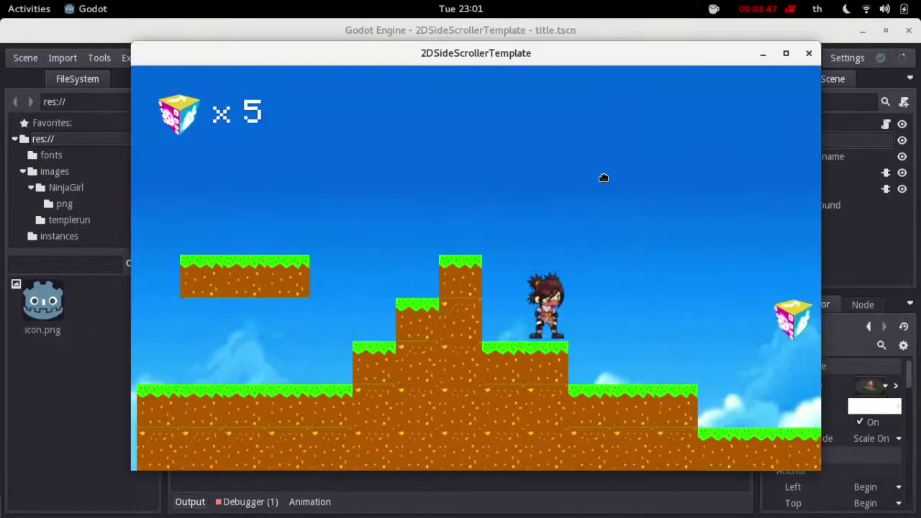
{"action": "left_click", "coordinate": [808, 53]}
{"action": "left_click", "coordinate": [24, 58]}
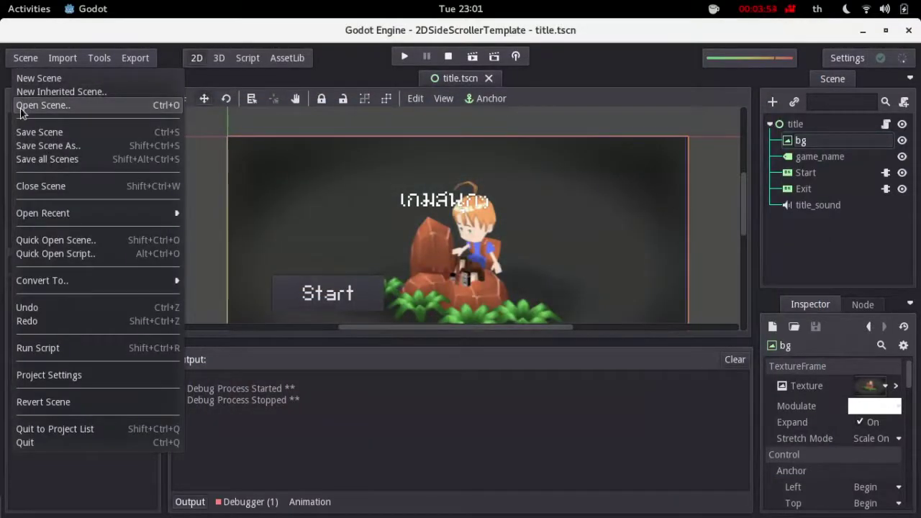
Open test_scene.tscn from the scenes folder
{"action": "left_click", "coordinate": [200, 88]}
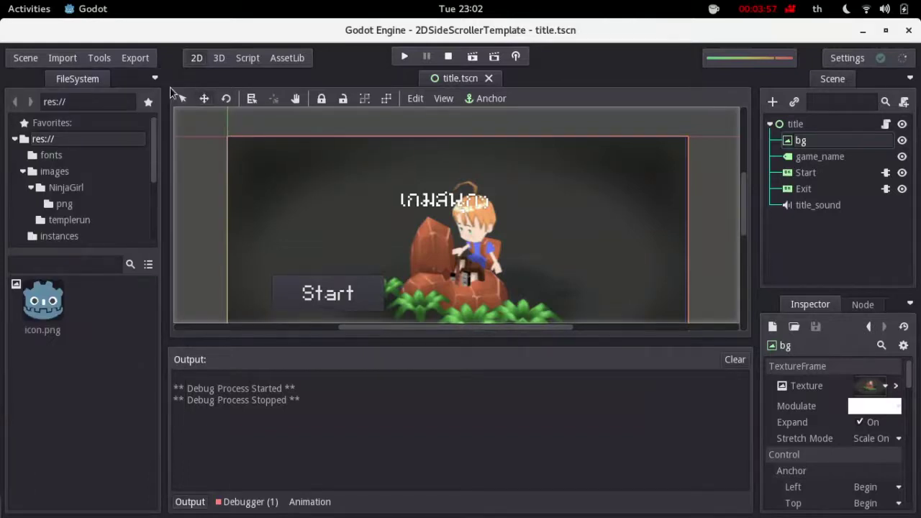
{"action": "left_click", "coordinate": [26, 58]}
{"action": "left_click", "coordinate": [29, 103]}
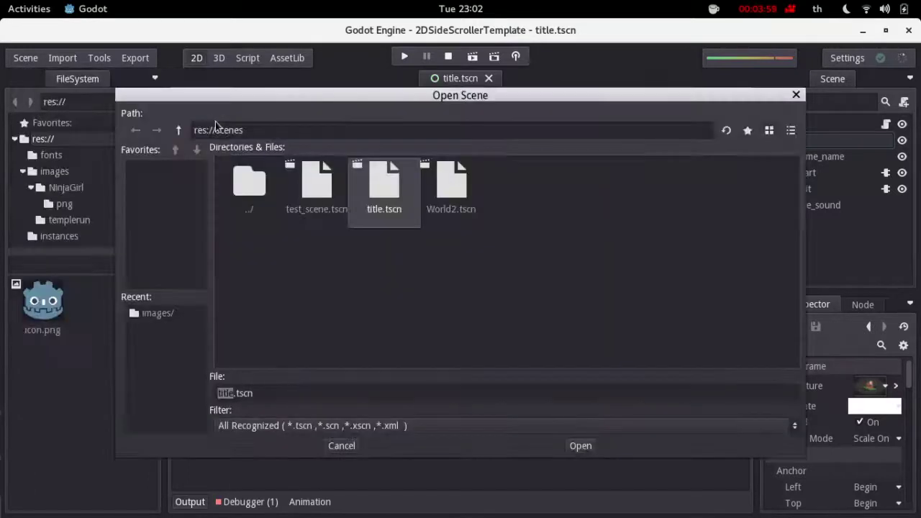
{"action": "left_click", "coordinate": [325, 209]}
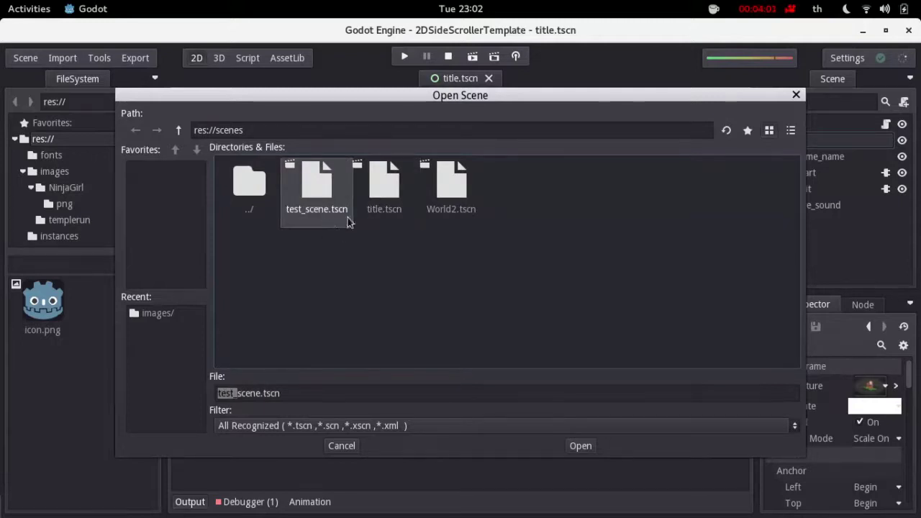
{"action": "left_click", "coordinate": [585, 452]}
Pan and zoom across test_scene's tilemap, background, items and portal, then cancel opening another scene
{"action": "middle_click_drag", "start_coordinate": [481, 148], "coordinate": [448, 207]}
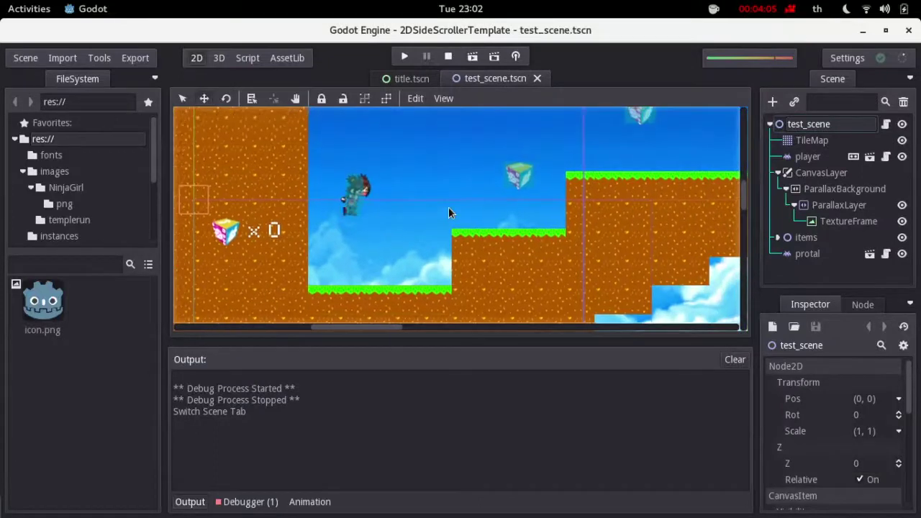
{"action": "scroll", "coordinate": [446, 213], "scroll_direction": "down", "scroll_amount": 1}
{"action": "scroll", "coordinate": [446, 212], "scroll_direction": "down", "scroll_amount": 1}
{"action": "scroll", "coordinate": [446, 212], "scroll_direction": "down", "scroll_amount": 3}
{"action": "scroll", "coordinate": [446, 212], "scroll_direction": "down", "scroll_amount": 4}
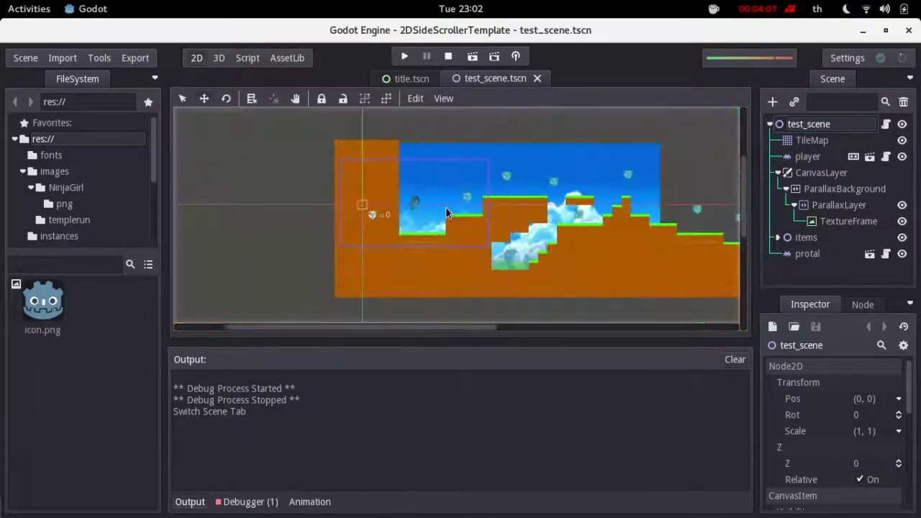
{"action": "scroll", "coordinate": [446, 213], "scroll_direction": "up", "scroll_amount": 2}
{"action": "scroll", "coordinate": [449, 213], "scroll_direction": "up", "scroll_amount": 2}
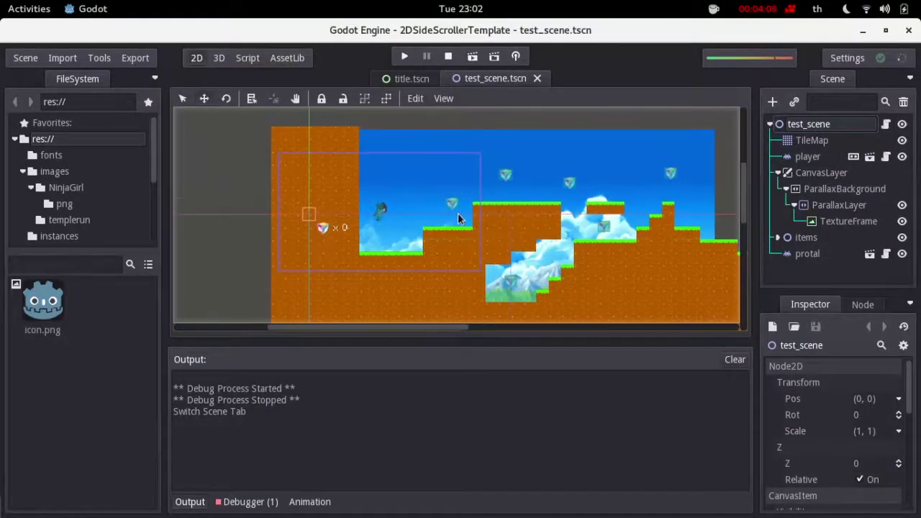
{"action": "scroll", "coordinate": [460, 214], "scroll_direction": "right", "scroll_amount": 3}
{"action": "scroll", "coordinate": [496, 220], "scroll_direction": "right", "scroll_amount": 3}
{"action": "scroll", "coordinate": [504, 222], "scroll_direction": "right", "scroll_amount": 2}
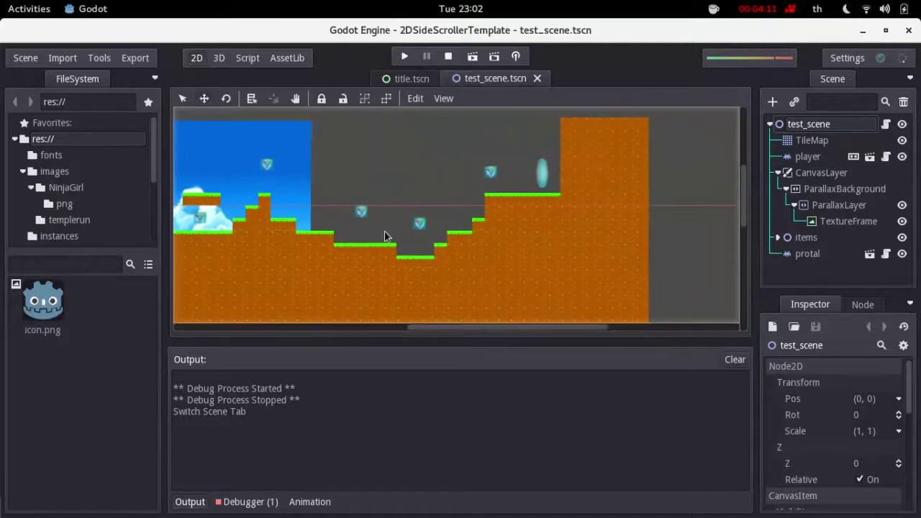
{"action": "scroll", "coordinate": [498, 220], "scroll_direction": "left", "scroll_amount": 3}
{"action": "scroll", "coordinate": [493, 219], "scroll_direction": "left", "scroll_amount": 3}
{"action": "scroll", "coordinate": [488, 217], "scroll_direction": "left", "scroll_amount": 2}
{"action": "scroll", "coordinate": [488, 217], "scroll_direction": "down", "scroll_amount": 1}
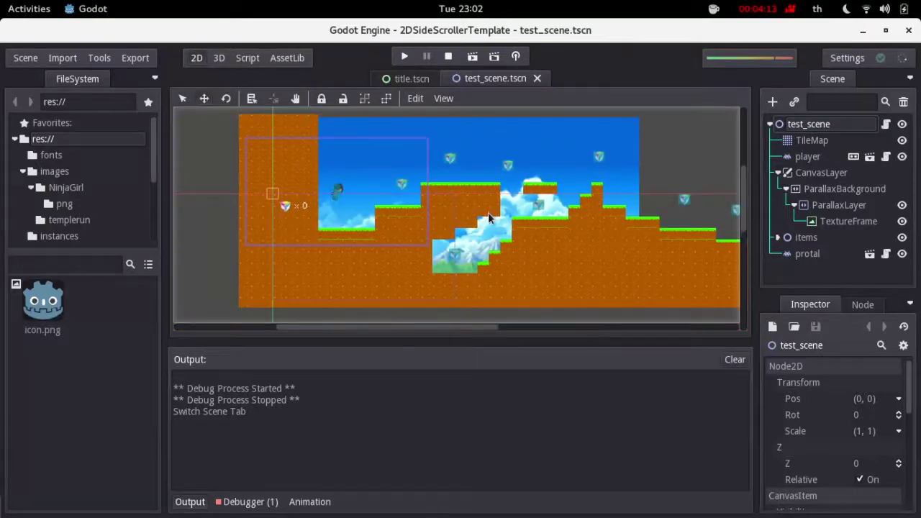
{"action": "scroll", "coordinate": [445, 215], "scroll_direction": "right", "scroll_amount": 1}
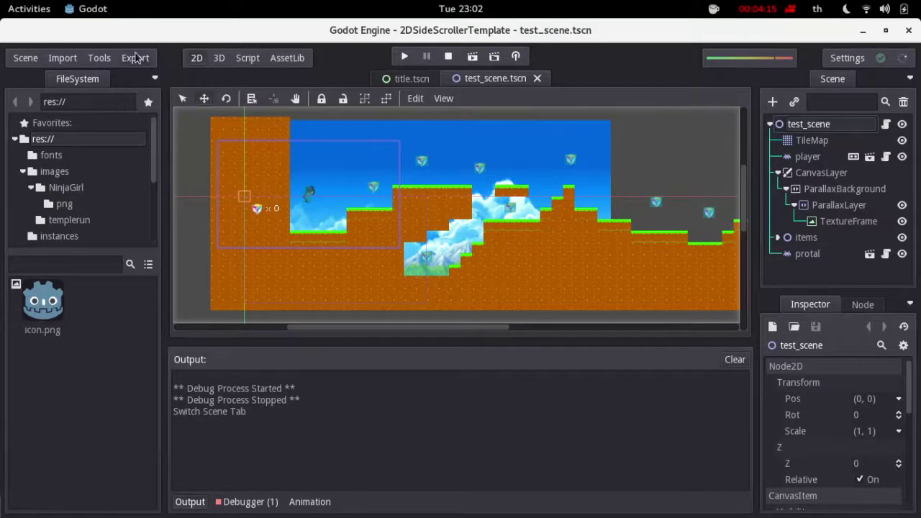
{"action": "left_click", "coordinate": [36, 64]}
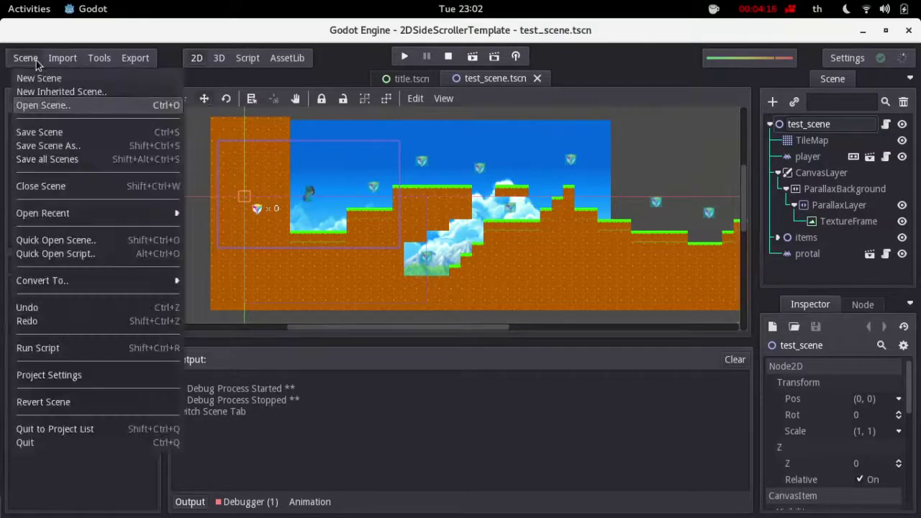
{"action": "left_click", "coordinate": [32, 106]}
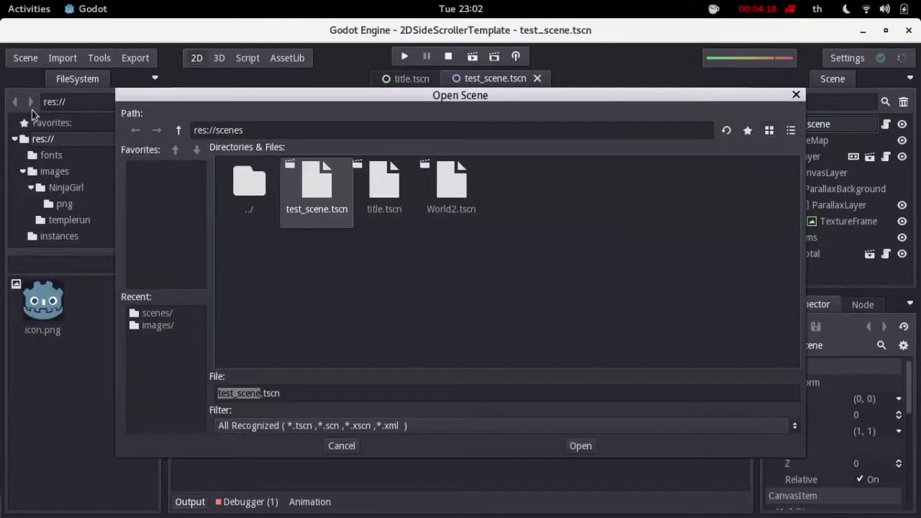
{"action": "left_click", "coordinate": [344, 446]}
Create a new scene with a Node2D root node named World3
{"action": "left_click", "coordinate": [35, 66]}
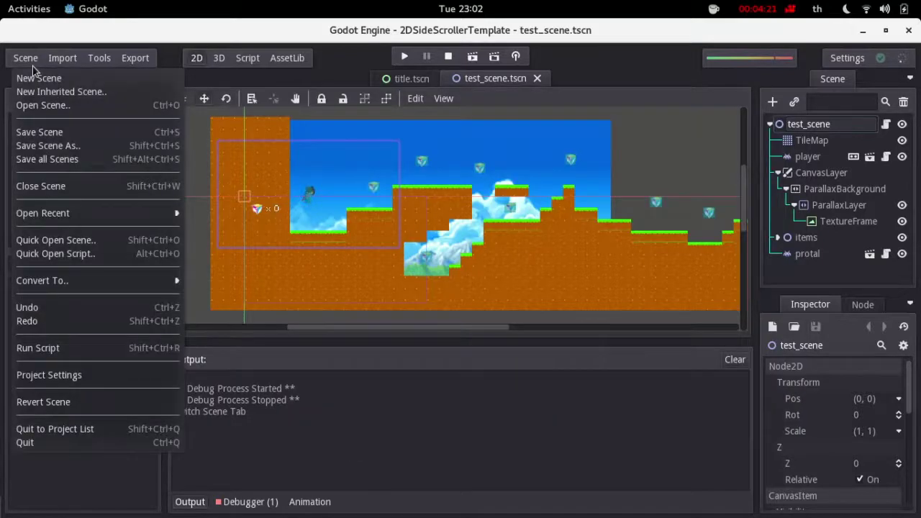
{"action": "left_click", "coordinate": [34, 79]}
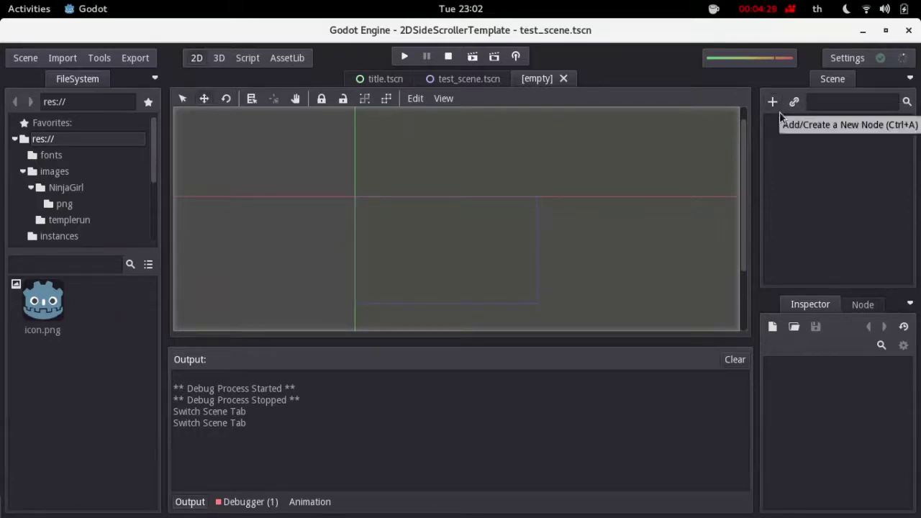
{"action": "left_click", "coordinate": [772, 104]}
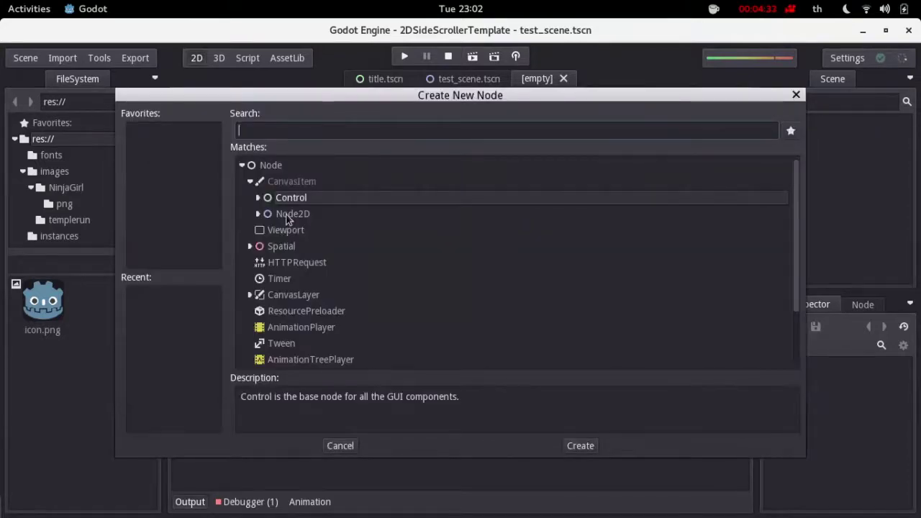
{"action": "left_click", "coordinate": [301, 214]}
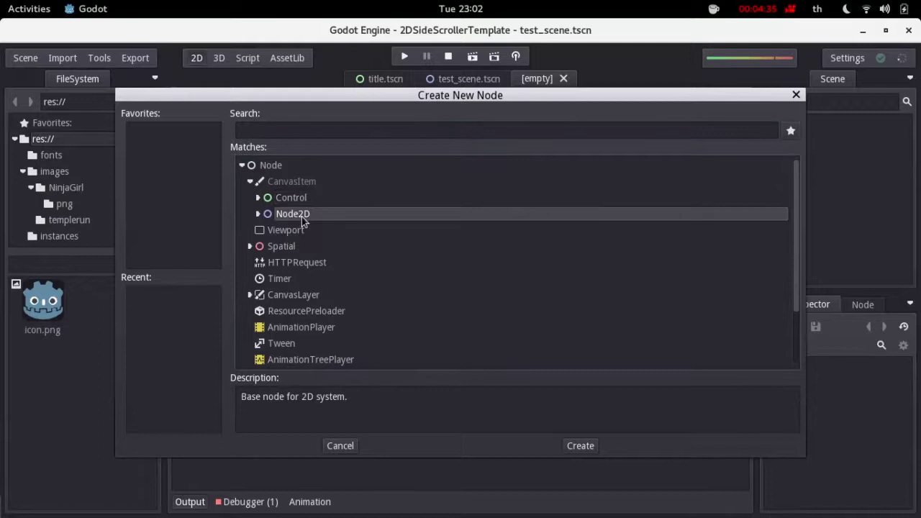
{"action": "left_click", "coordinate": [581, 445]}
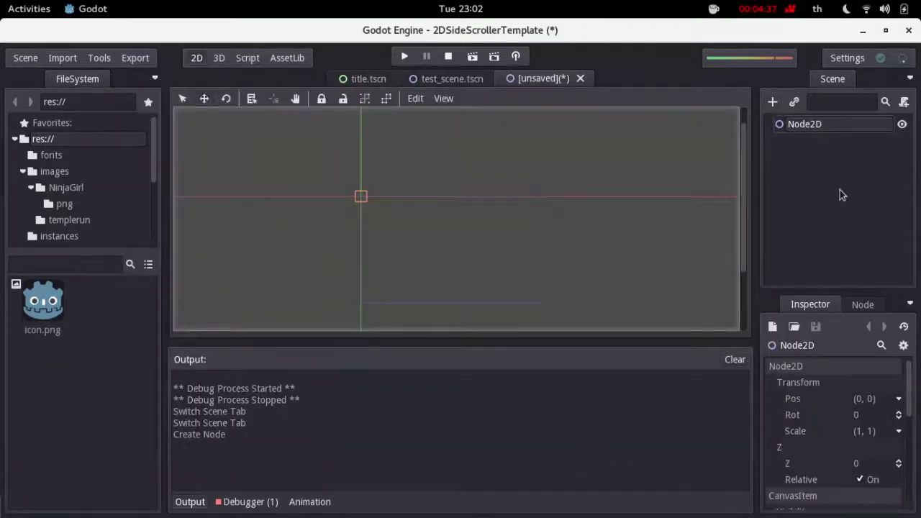
{"action": "double_click", "coordinate": [832, 126]}
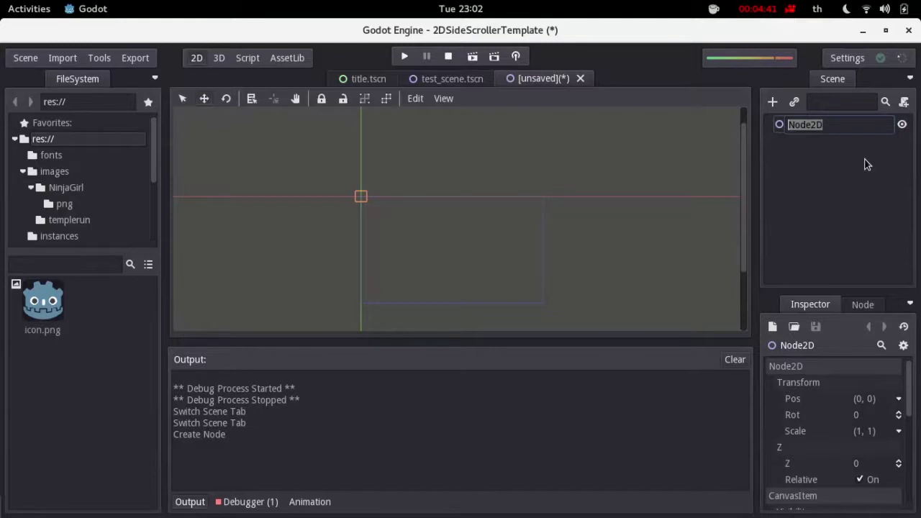
{"action": "type", "text": "'"}
{"action": "key", "text": "Return"}
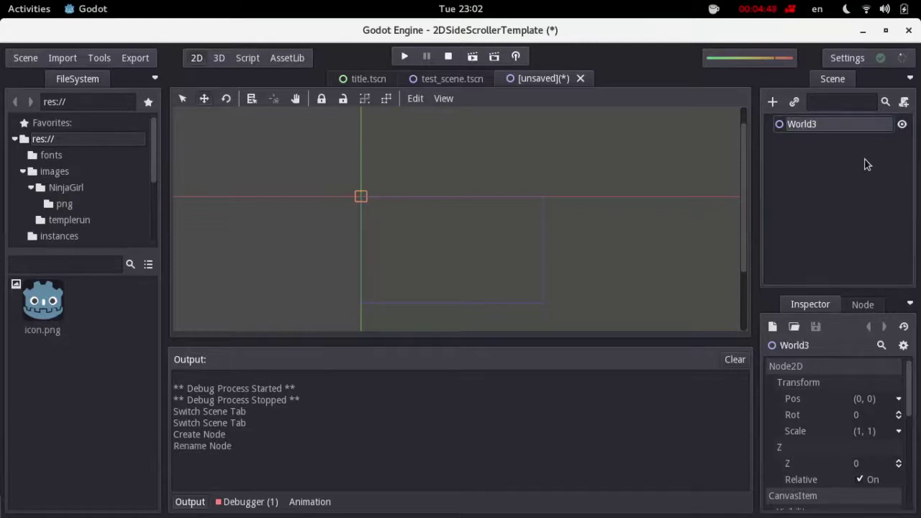
Add a TileMap node as a child of World3, with its tile set still empty
{"action": "left_click", "coordinate": [795, 104]}
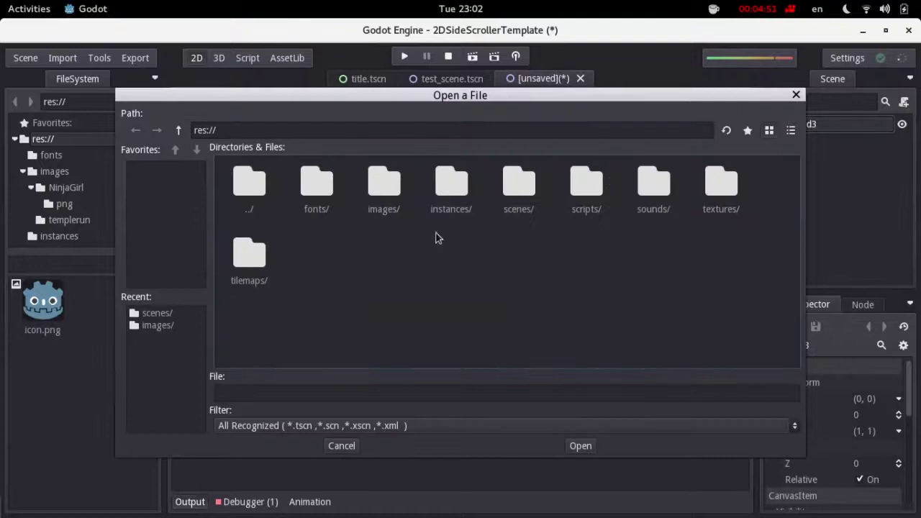
{"action": "left_click", "coordinate": [356, 452]}
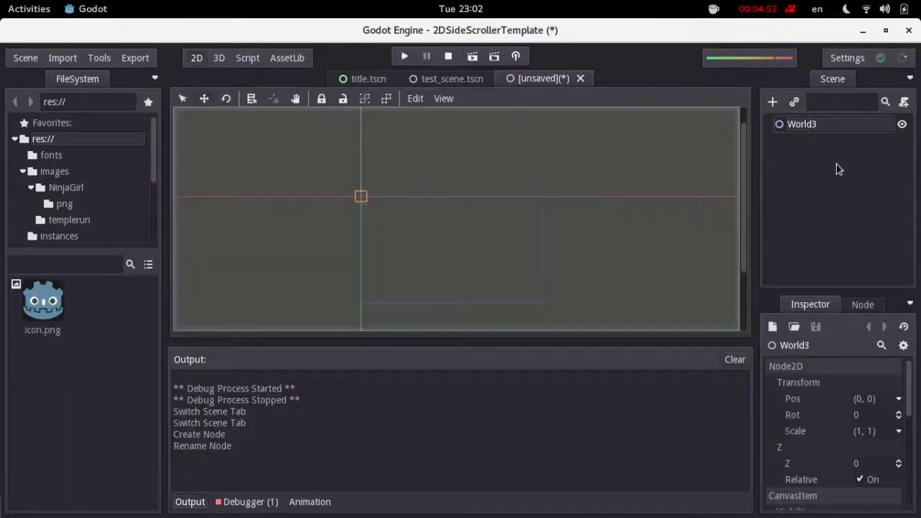
{"action": "left_click", "coordinate": [775, 102]}
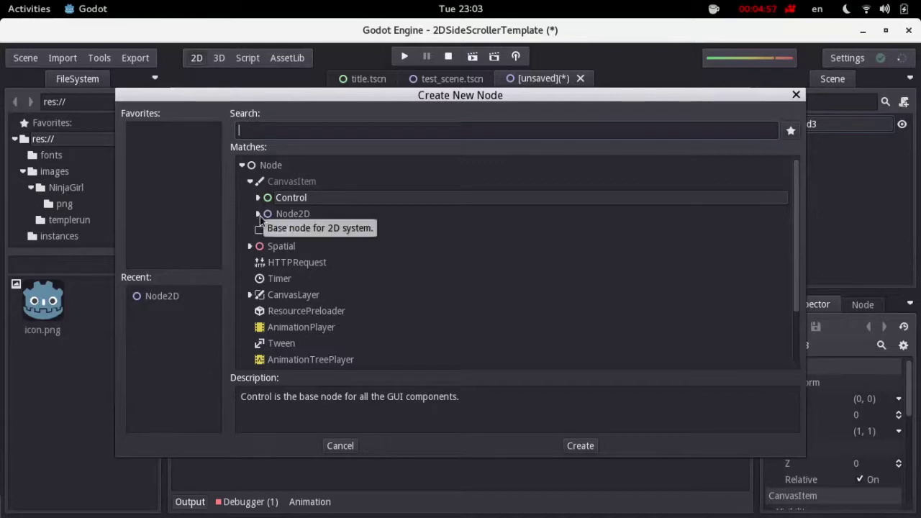
{"action": "left_click", "coordinate": [259, 214]}
{"action": "scroll", "coordinate": [348, 267], "scroll_direction": "down", "scroll_amount": 3}
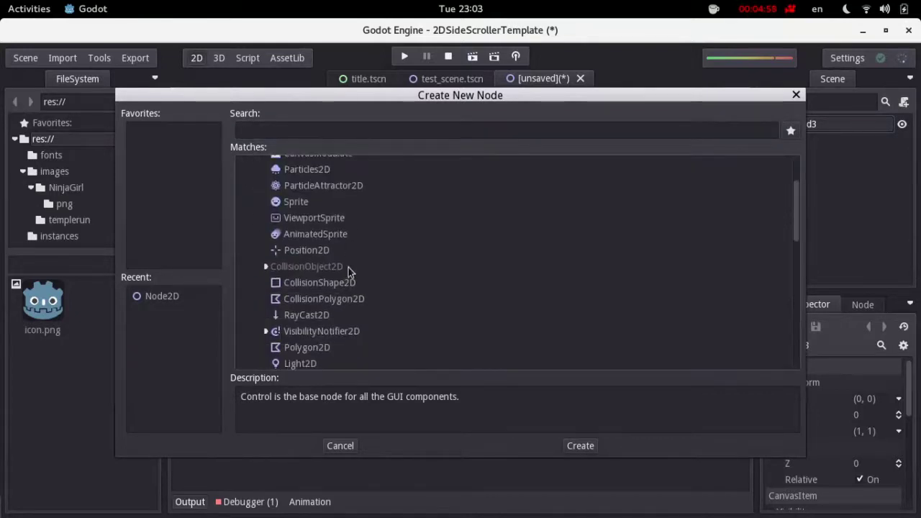
{"action": "scroll", "coordinate": [338, 261], "scroll_direction": "up", "scroll_amount": 3}
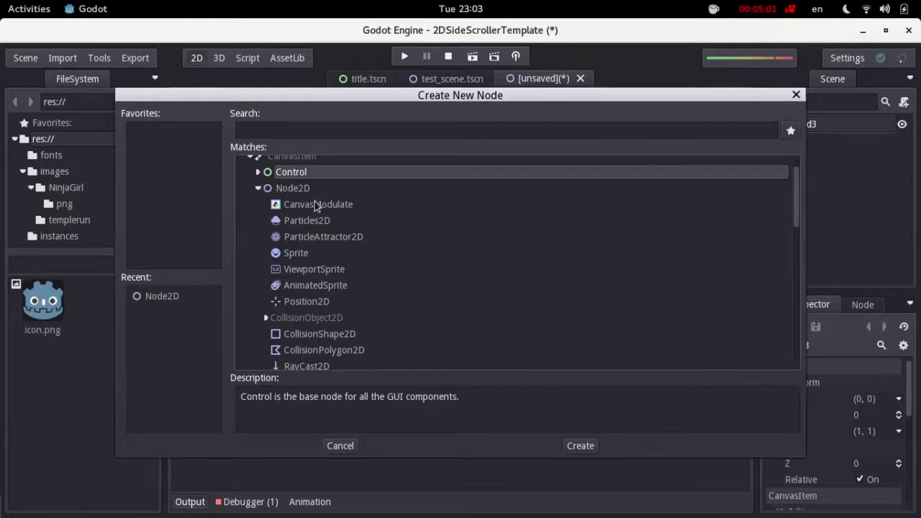
{"action": "scroll", "coordinate": [345, 266], "scroll_direction": "down", "scroll_amount": 3}
{"action": "scroll", "coordinate": [348, 273], "scroll_direction": "down", "scroll_amount": 3}
{"action": "scroll", "coordinate": [335, 288], "scroll_direction": "down", "scroll_amount": 3}
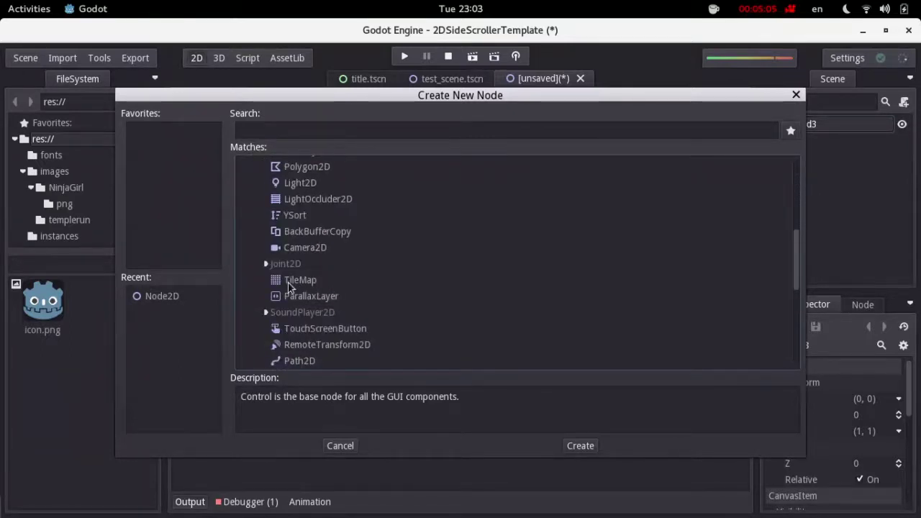
{"action": "left_click", "coordinate": [302, 287]}
{"action": "left_click", "coordinate": [558, 446]}
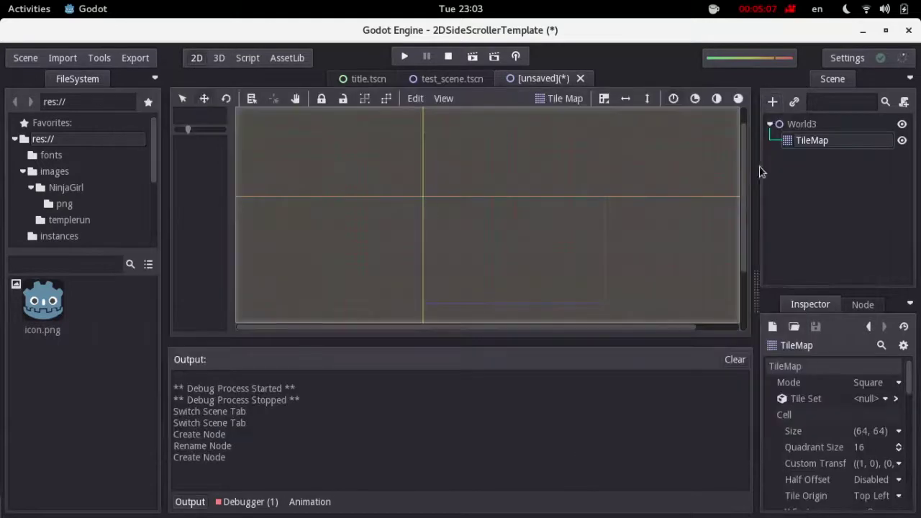
{"action": "scroll", "coordinate": [456, 218], "scroll_direction": "down", "scroll_amount": 2}
{"action": "scroll", "coordinate": [524, 218], "scroll_direction": "right", "scroll_amount": 2}
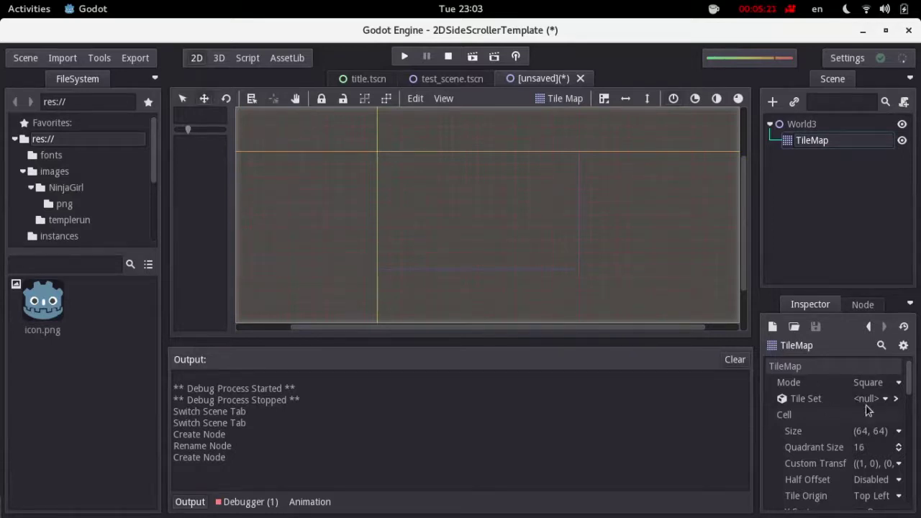
Load tilemaps/tile_set.tres as the TileMap's Tile Set
{"action": "left_click", "coordinate": [885, 398]}
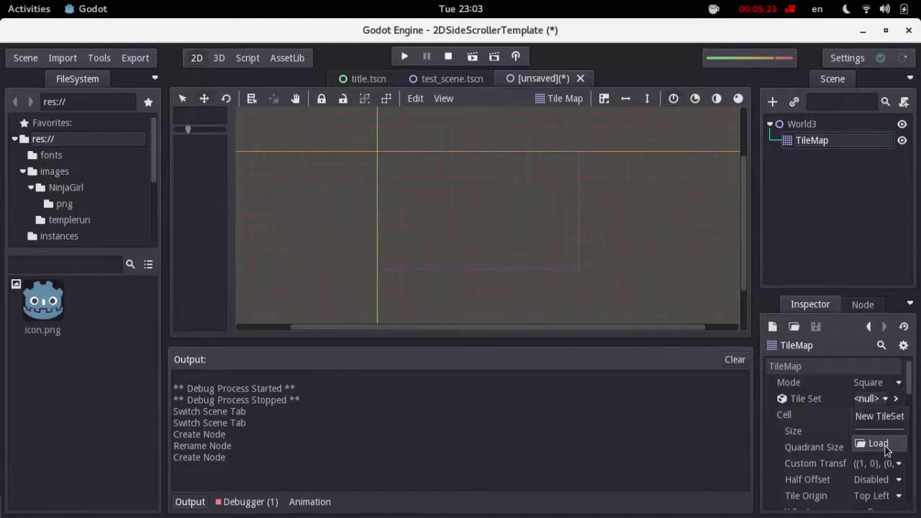
{"action": "left_click", "coordinate": [881, 443]}
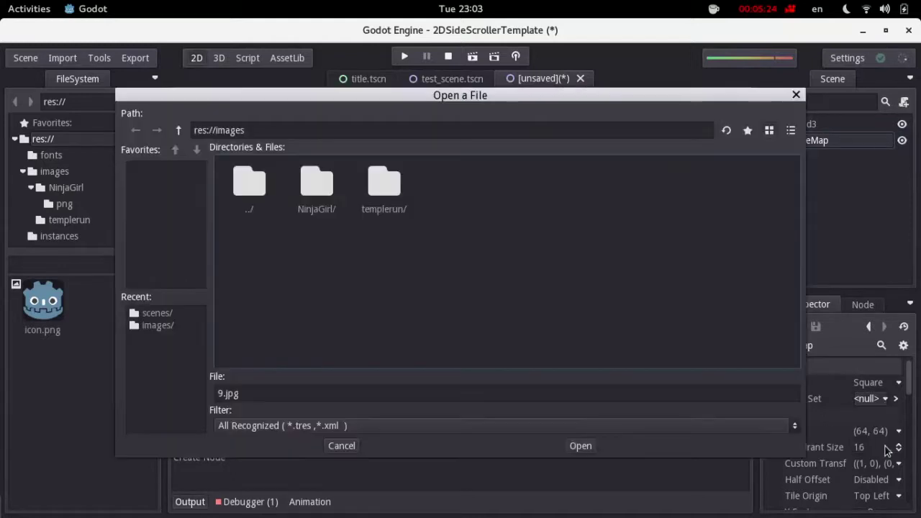
{"action": "double_click", "coordinate": [252, 200]}
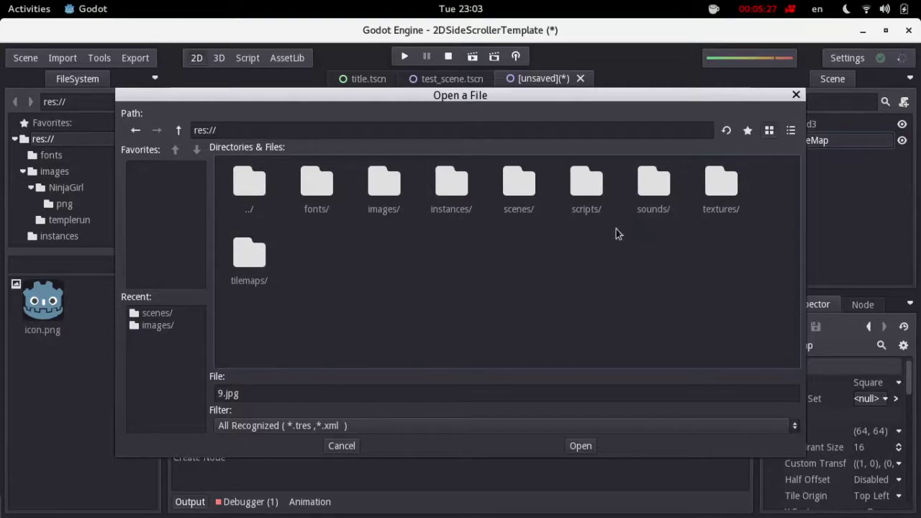
{"action": "double_click", "coordinate": [259, 263]}
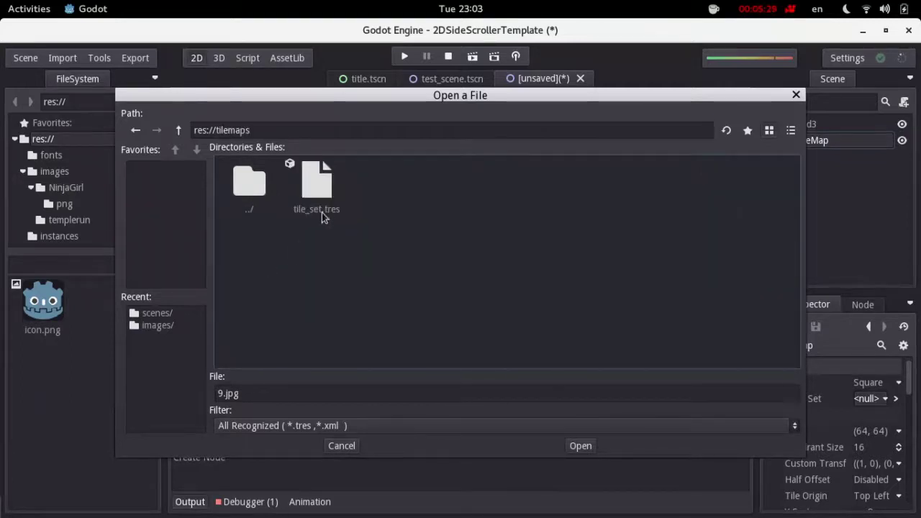
{"action": "left_click", "coordinate": [326, 187]}
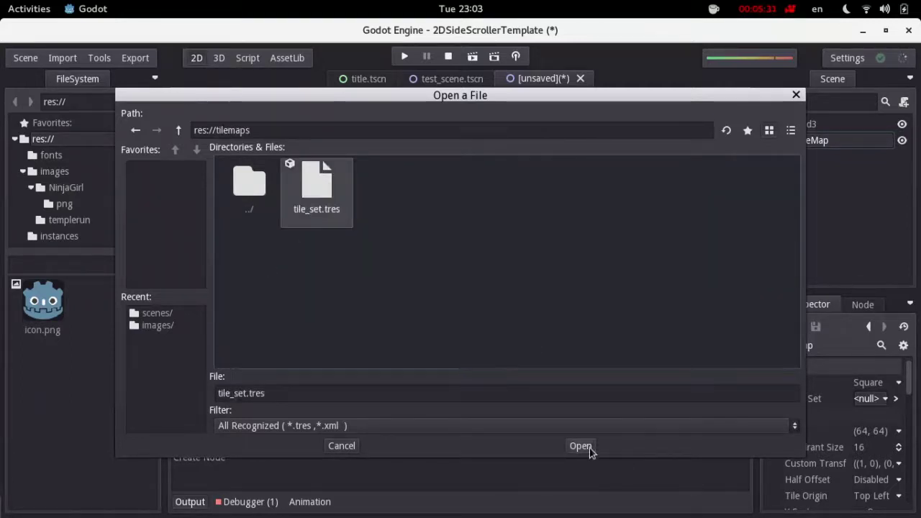
{"action": "left_click", "coordinate": [588, 447]}
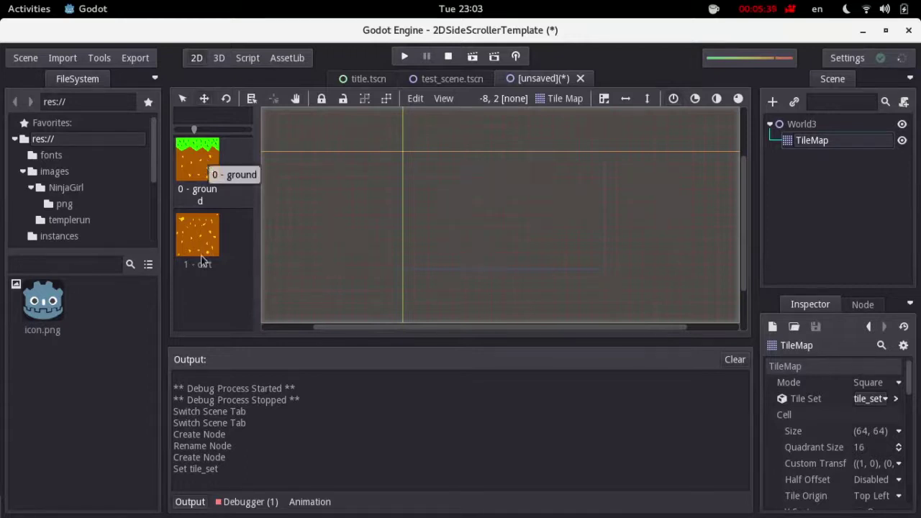
Paint a grass ground row with a raised ledge and a dirt row beneath it
{"action": "left_click", "coordinate": [200, 204]}
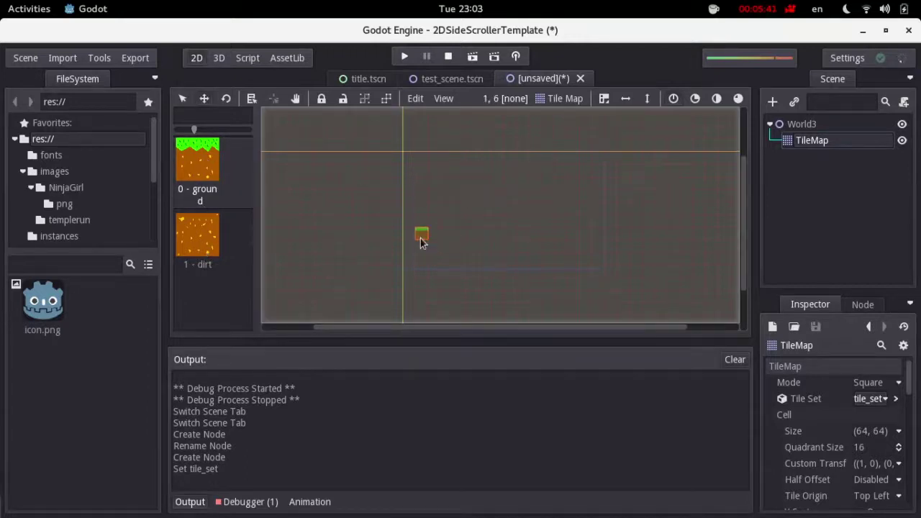
{"action": "left_click_drag", "start_coordinate": [412, 249], "coordinate": [559, 247]}
{"action": "mouse_move", "coordinate": [497, 233]}
{"action": "left_mouse_down"}
{"action": "mouse_move", "coordinate": [459, 233]}
{"action": "mouse_move", "coordinate": [600, 250]}
{"action": "left_mouse_up"}
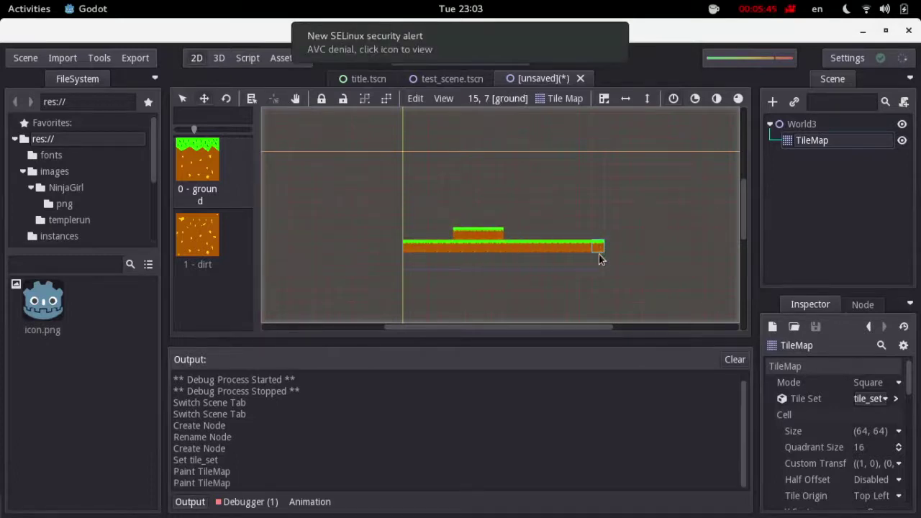
{"action": "left_click", "coordinate": [199, 231]}
{"action": "left_click_drag", "start_coordinate": [446, 260], "coordinate": [417, 261]}
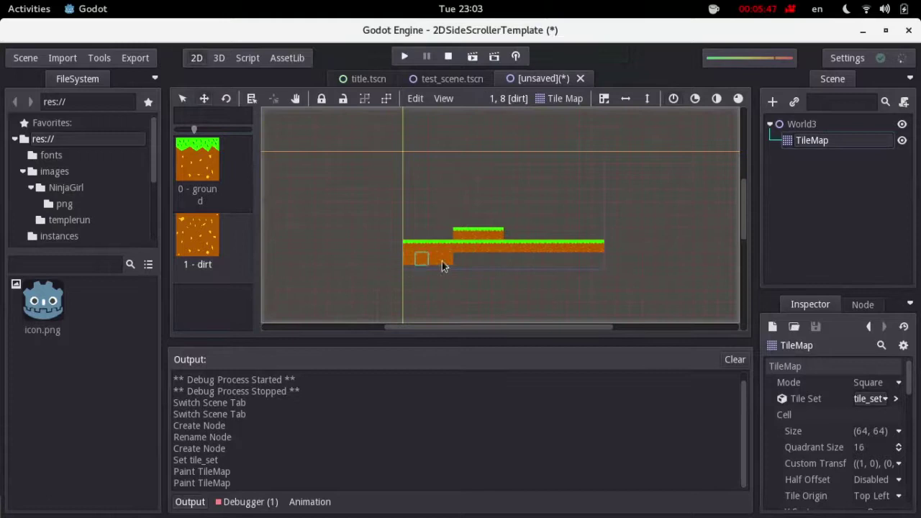
{"action": "left_click_drag", "start_coordinate": [520, 260], "coordinate": [597, 260]}
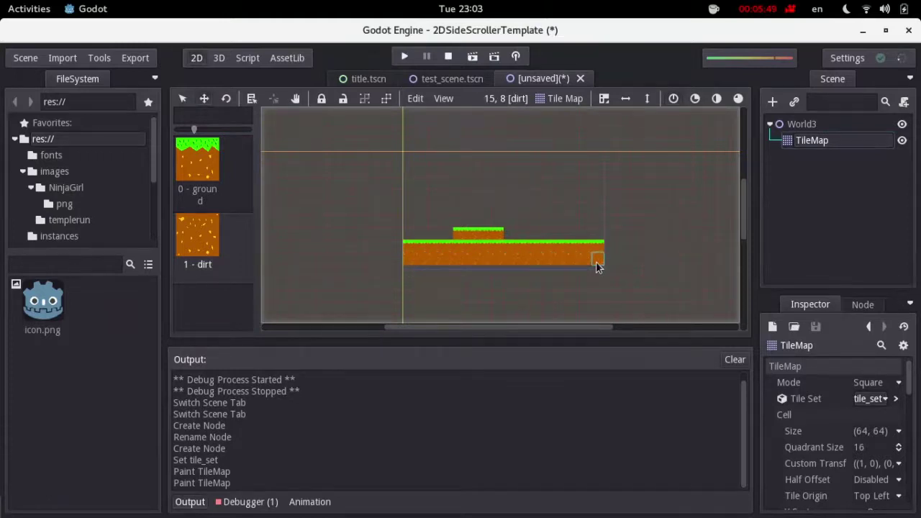
{"action": "middle_click_drag", "start_coordinate": [497, 187], "coordinate": [439, 190]}
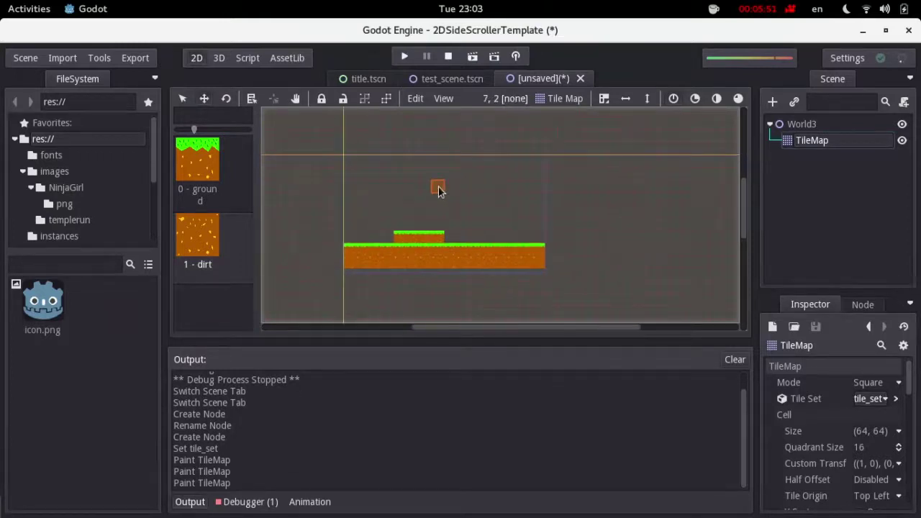
Save the scene as World3.tscn in res://scenes
{"action": "left_click", "coordinate": [25, 58]}
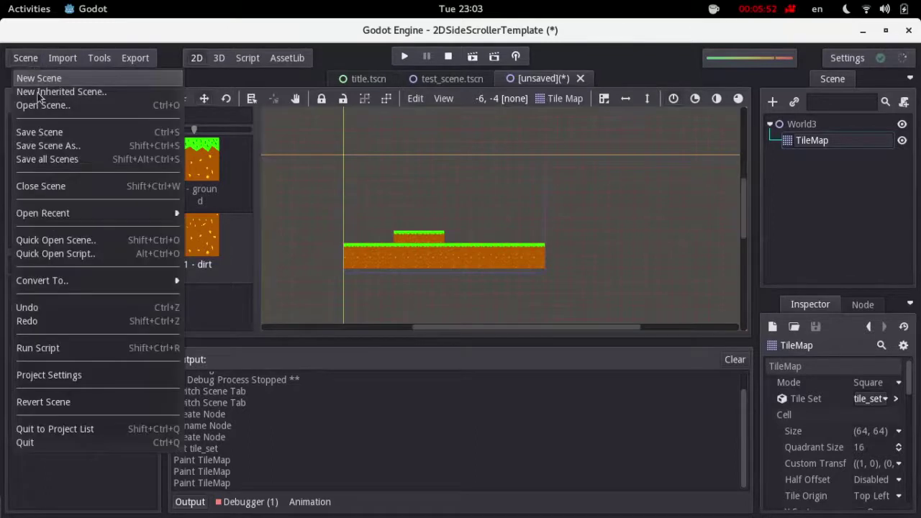
{"action": "left_click", "coordinate": [44, 148]}
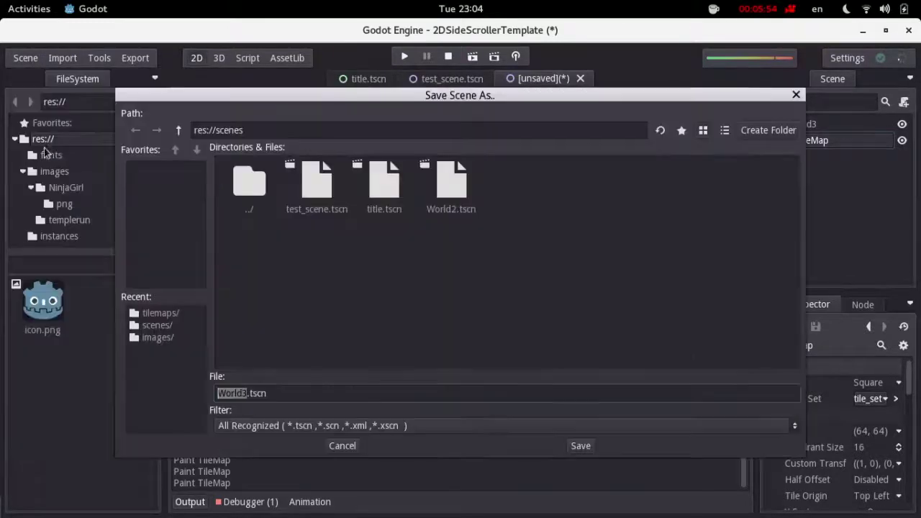
{"action": "left_click", "coordinate": [267, 134]}
{"action": "left_click", "coordinate": [257, 132]}
{"action": "left_click_drag", "start_coordinate": [281, 135], "coordinate": [144, 128]}
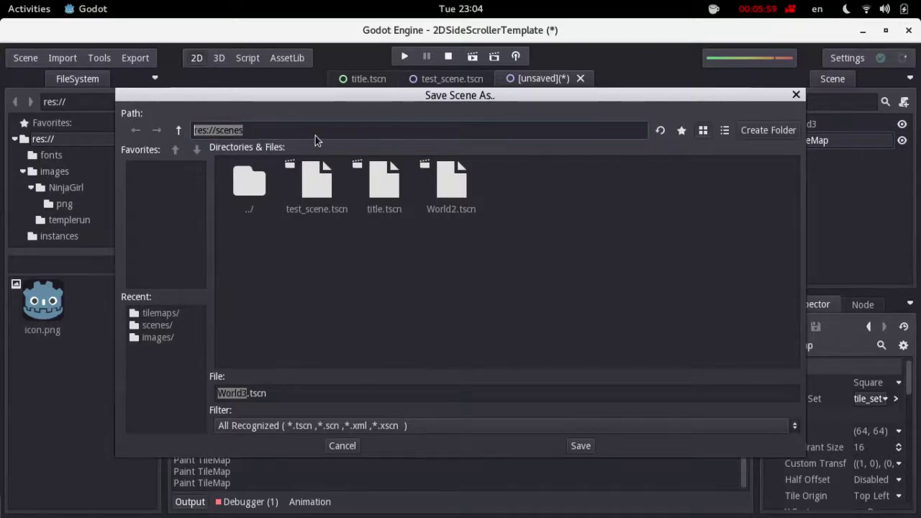
{"action": "left_click", "coordinate": [581, 446]}
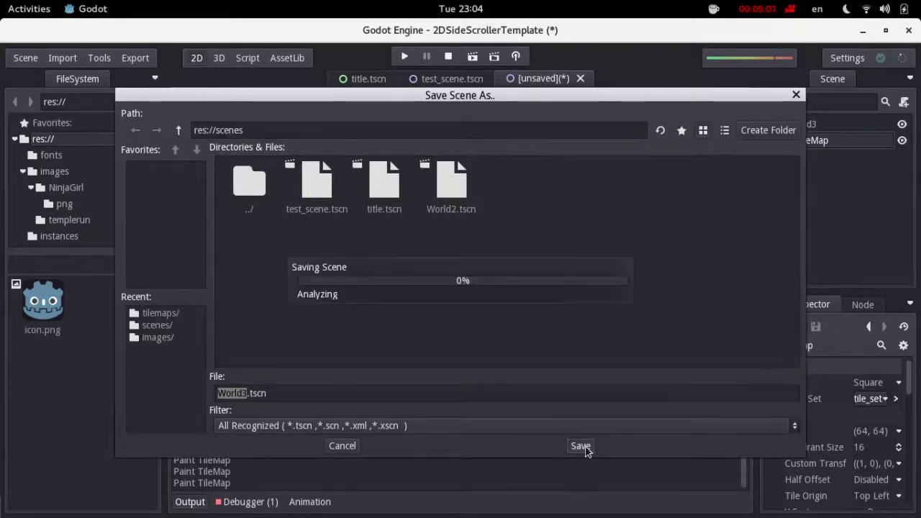
In test_scene.tscn, delete the protal portal node
{"action": "left_click", "coordinate": [448, 79]}
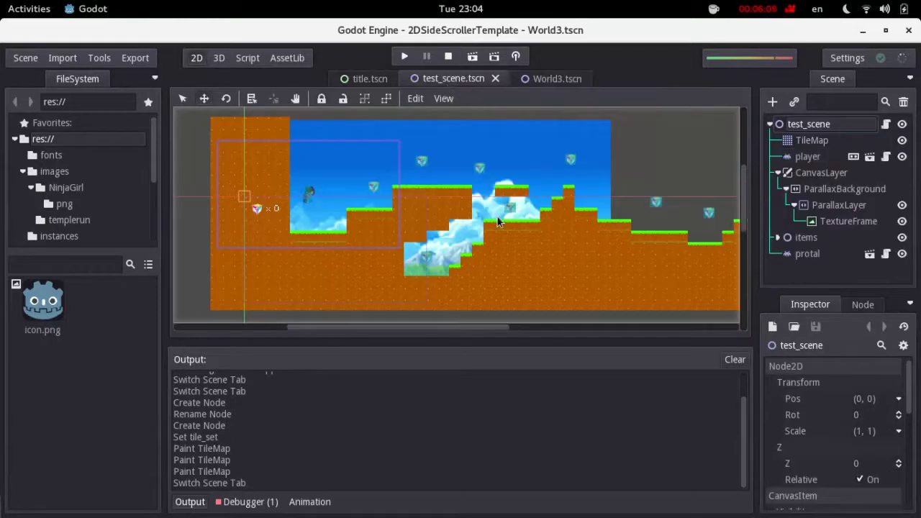
{"action": "scroll", "coordinate": [465, 211], "scroll_direction": "right", "scroll_amount": 6}
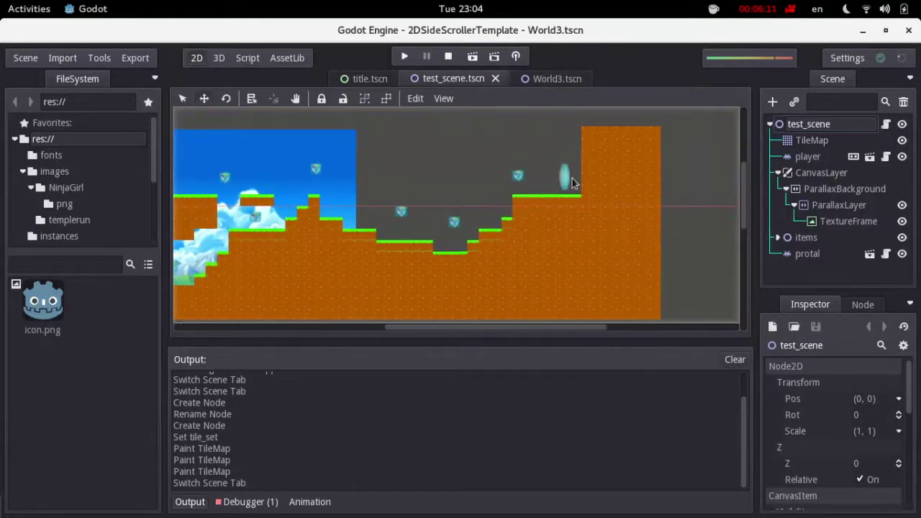
{"action": "left_click", "coordinate": [806, 256]}
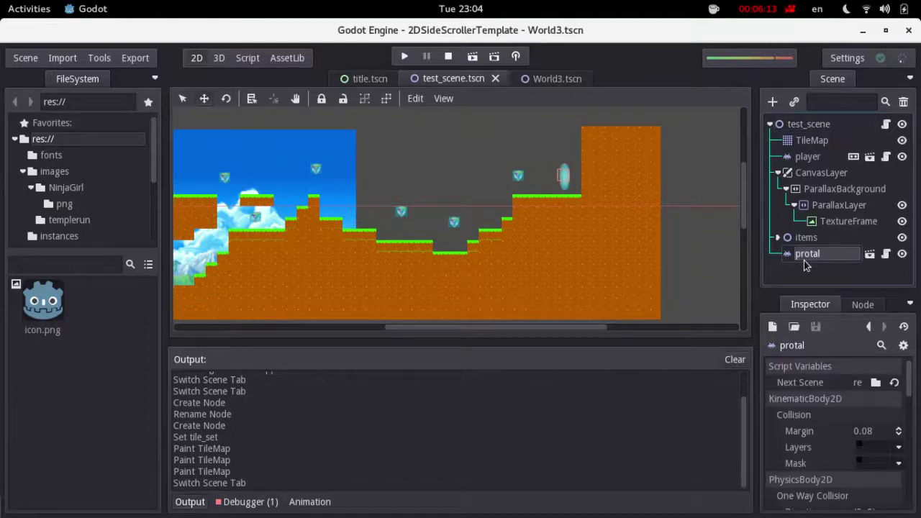
{"action": "key", "text": "Delete"}
{"action": "key", "text": "Return"}
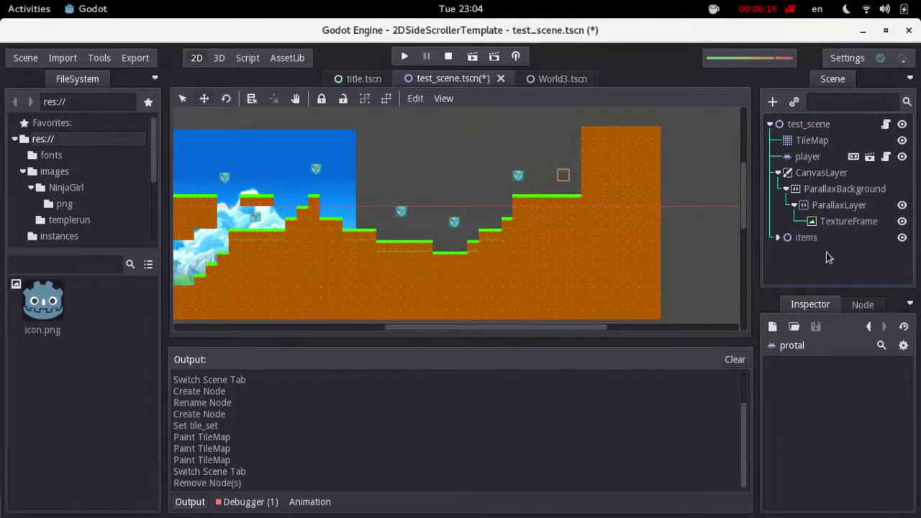
Instance instances/goal.tscn under the test_scene root and move it near the level's right end
{"action": "left_click", "coordinate": [804, 123]}
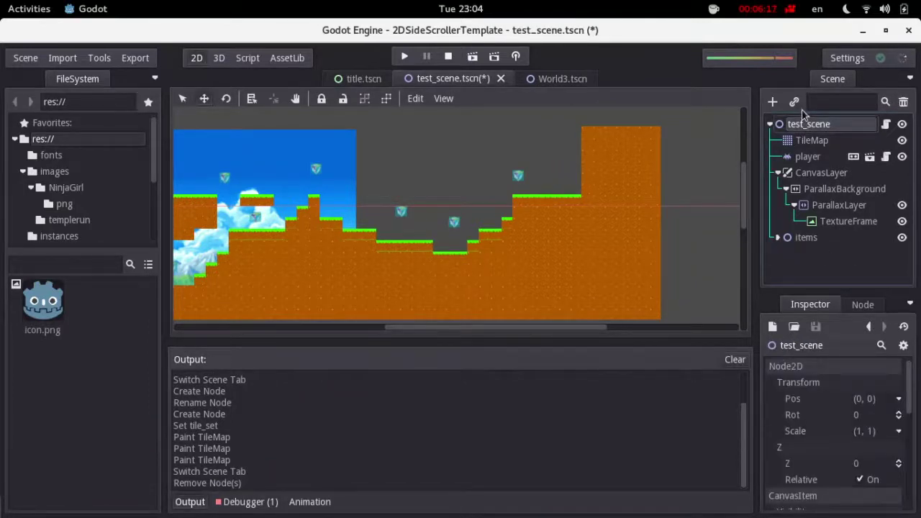
{"action": "left_click", "coordinate": [795, 102]}
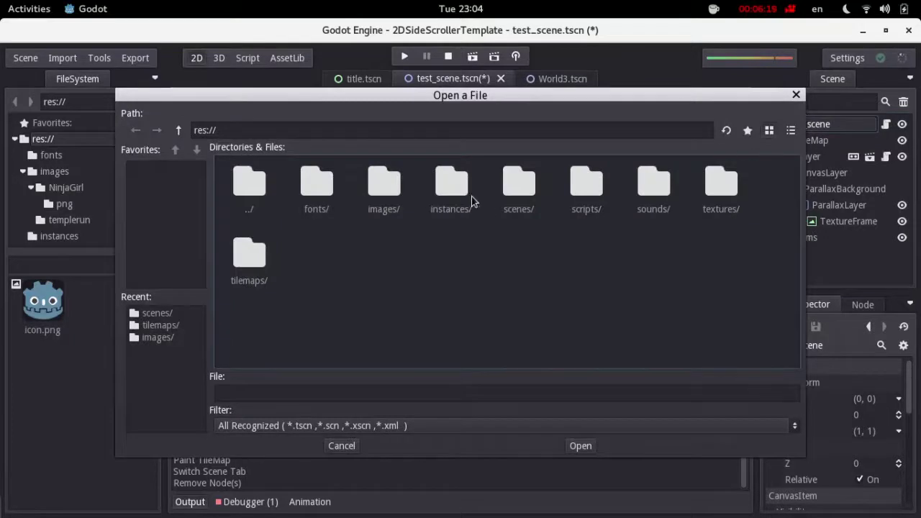
{"action": "double_click", "coordinate": [453, 187]}
{"action": "left_click", "coordinate": [561, 200]}
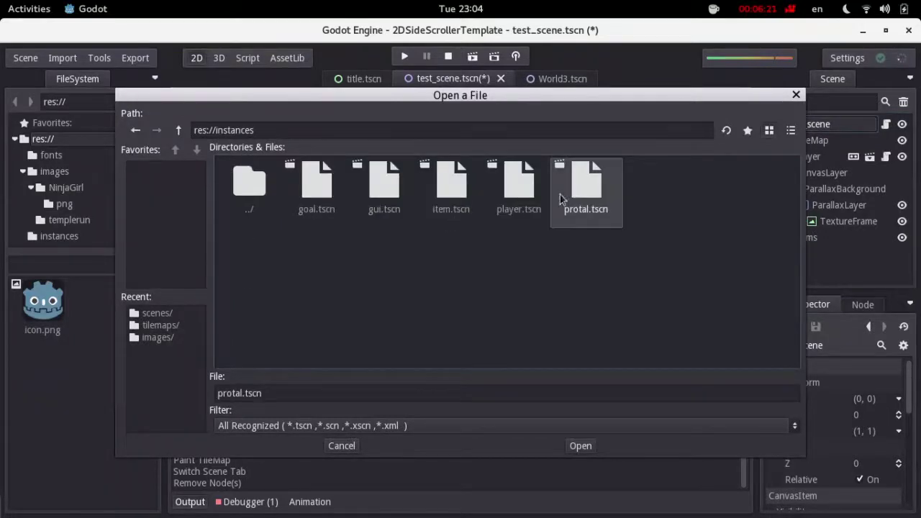
{"action": "double_click", "coordinate": [338, 189]}
{"action": "middle_click_drag", "start_coordinate": [338, 189], "coordinate": [478, 208]}
{"action": "left_click_drag", "start_coordinate": [189, 213], "coordinate": [705, 188]}
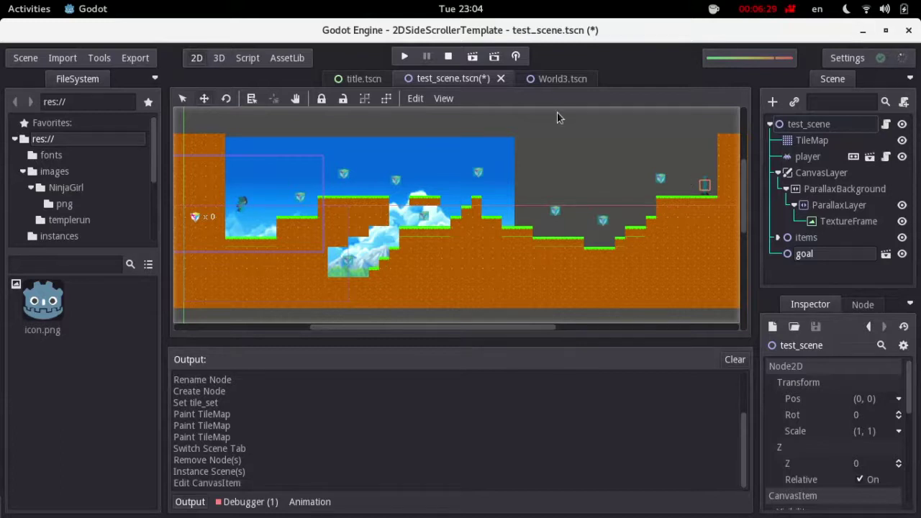
Run the game, reach the goal flag with 7 cubes, and choose GO TO MENU at Mission Complete
{"action": "left_click", "coordinate": [472, 58]}
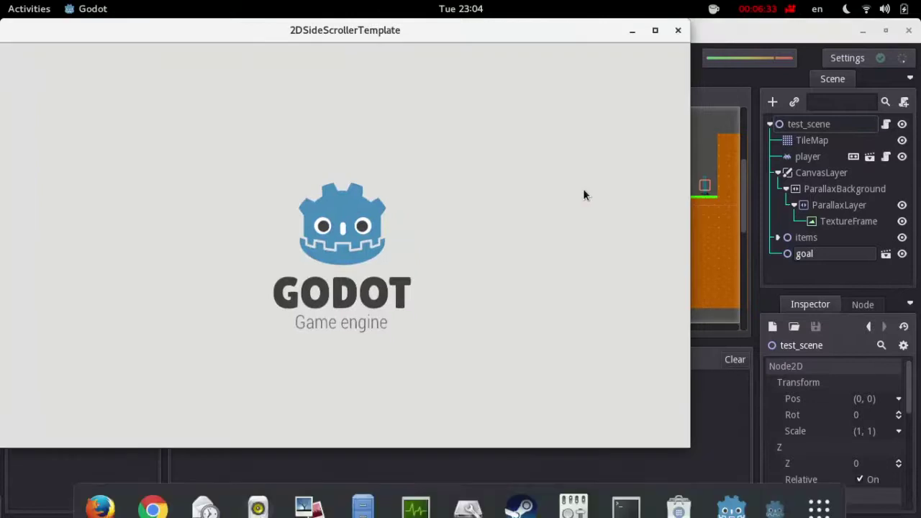
{"action": "key", "text": "Right"}
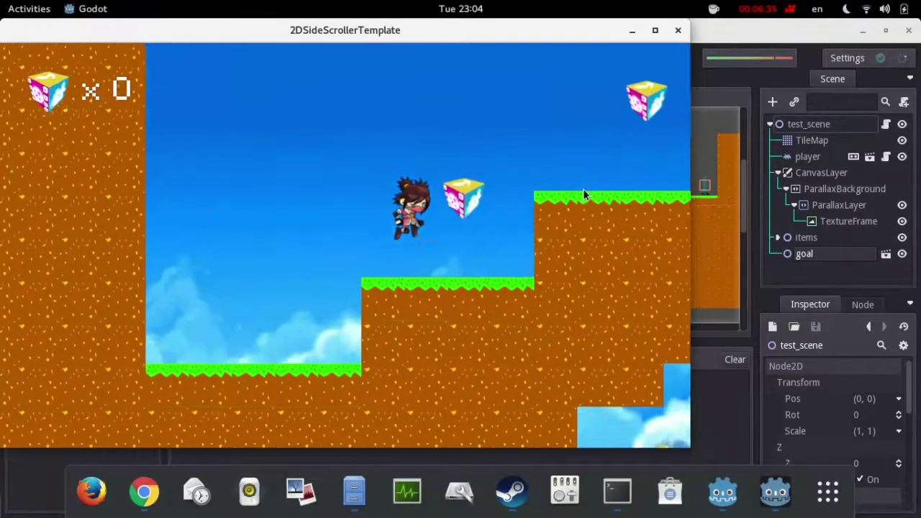
{"action": "key", "text": "Up"}
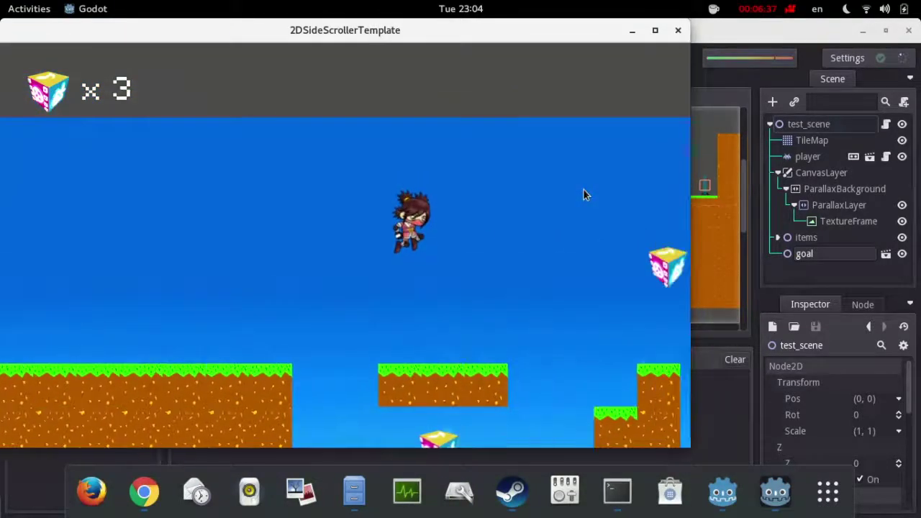
{"action": "key", "text": "Right"}
{"action": "key", "text": "Up"}
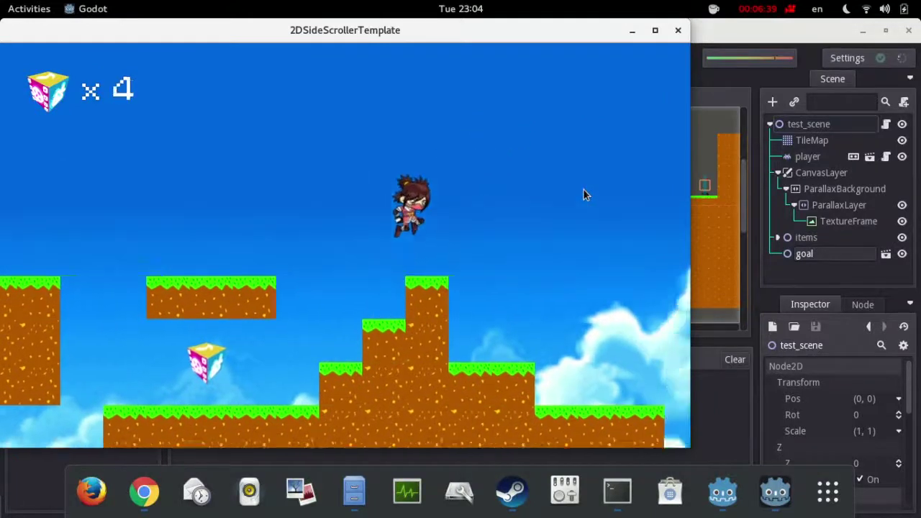
{"action": "key", "text": "Right"}
{"action": "key", "text": "Up"}
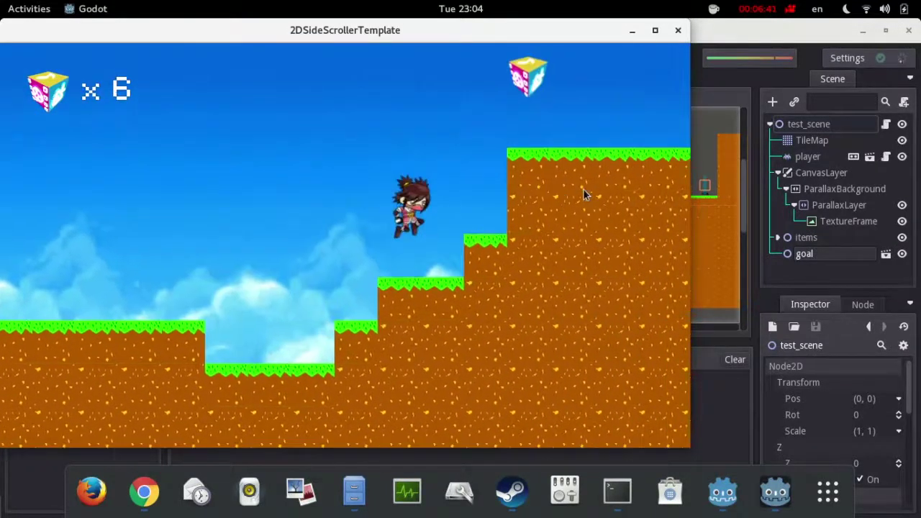
{"action": "key", "text": "Right"}
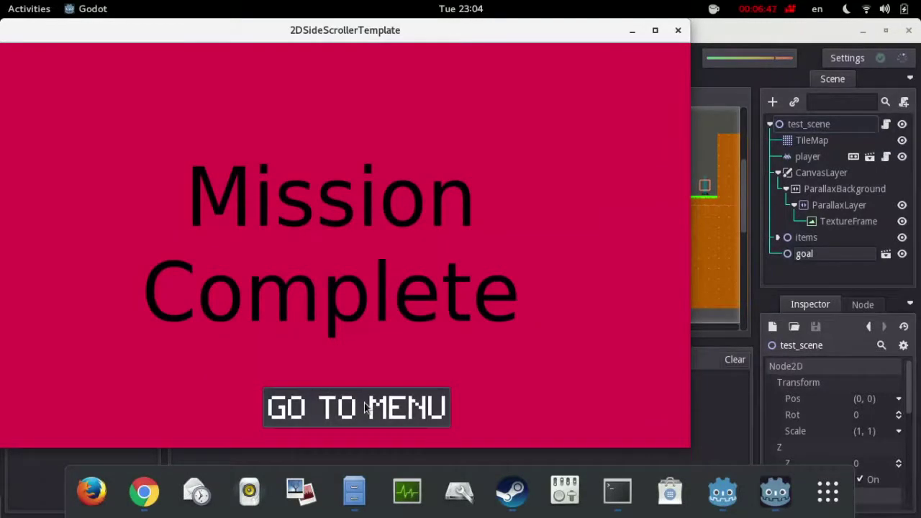
{"action": "left_click", "coordinate": [416, 409]}
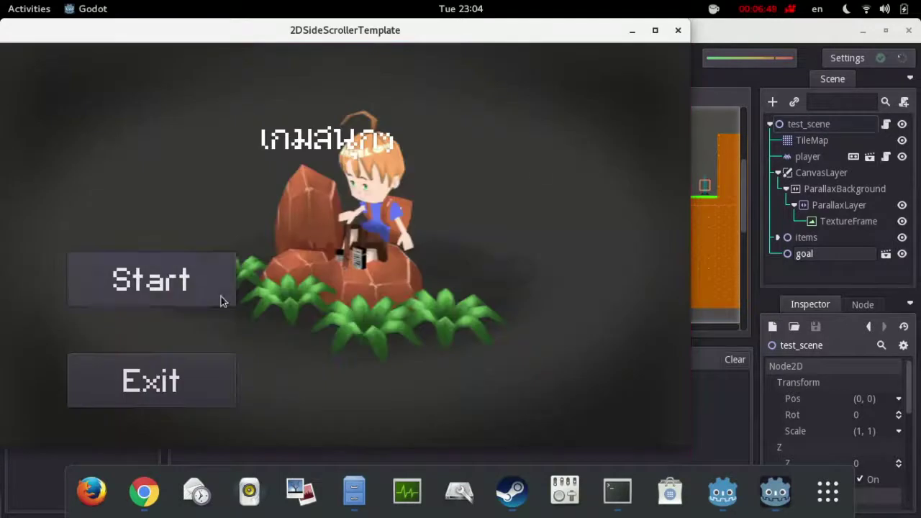
Exit the game, then instance player.tscn into World3 and place it just above the ground
{"action": "left_click", "coordinate": [208, 359]}
{"action": "middle_click_drag", "start_coordinate": [590, 211], "coordinate": [532, 205]}
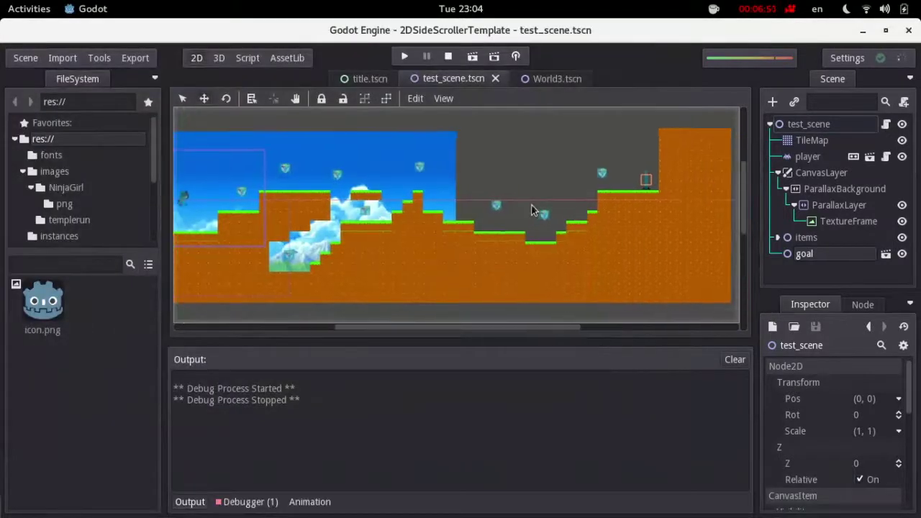
{"action": "middle_click_drag", "start_coordinate": [618, 223], "coordinate": [585, 215]}
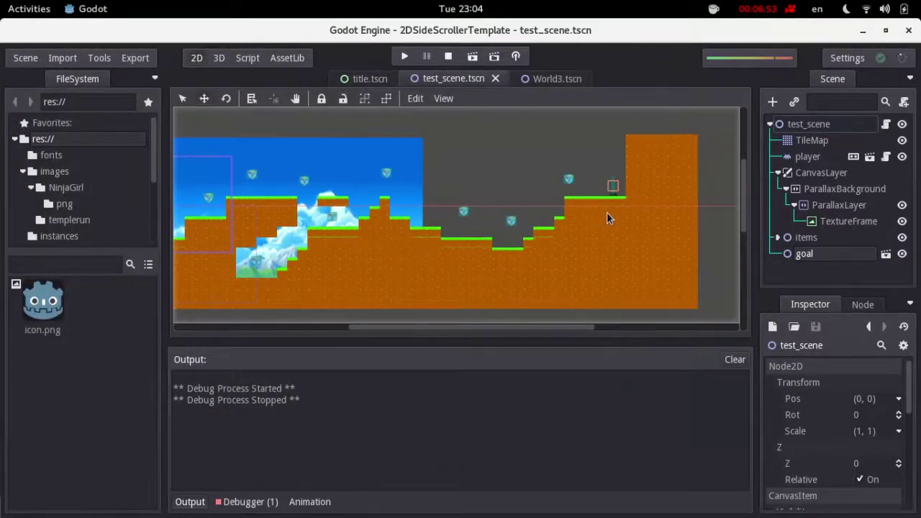
{"action": "left_click", "coordinate": [554, 81]}
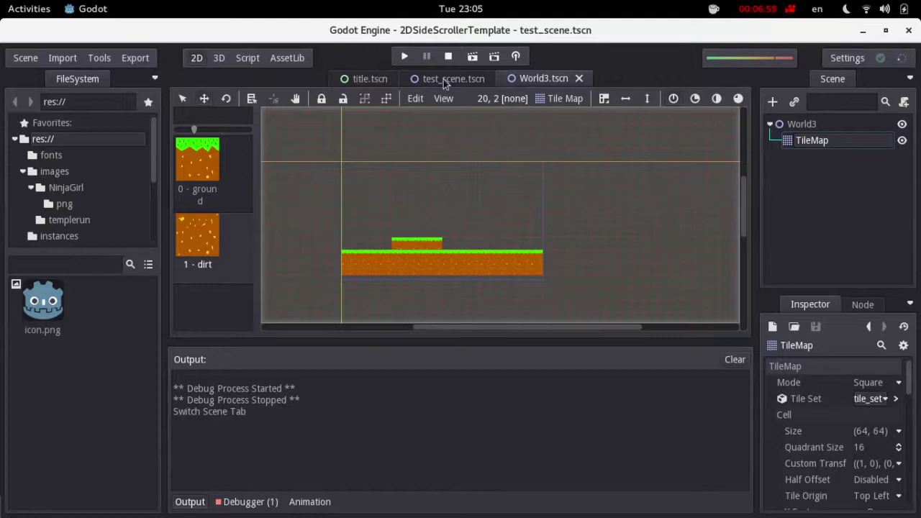
{"action": "left_click", "coordinate": [811, 127]}
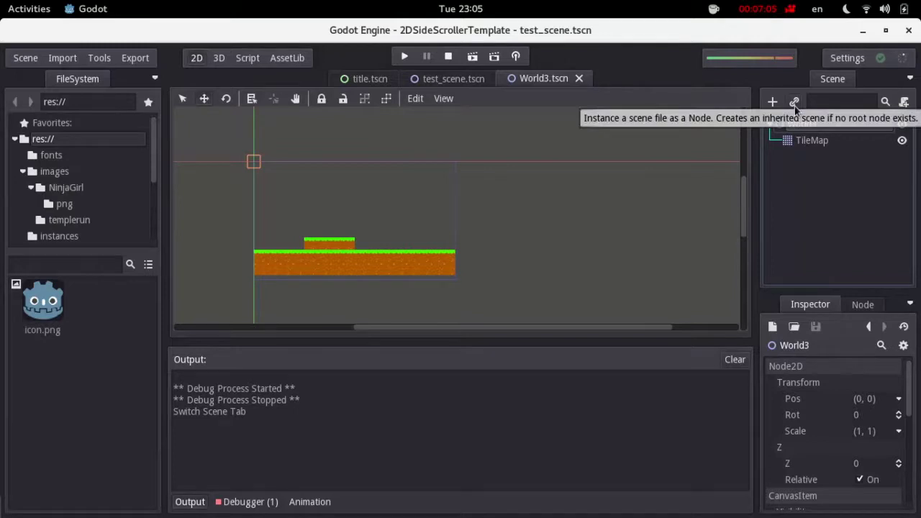
{"action": "left_click", "coordinate": [799, 107]}
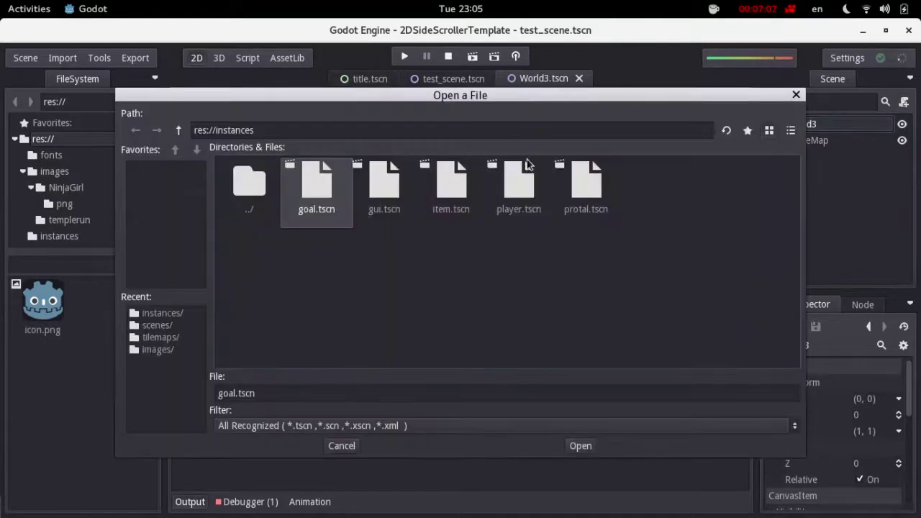
{"action": "double_click", "coordinate": [504, 195]}
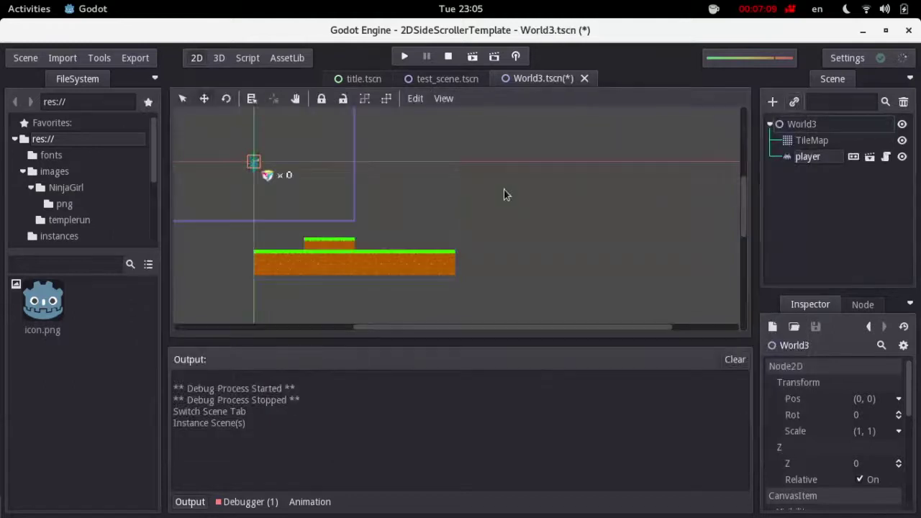
{"action": "scroll", "coordinate": [285, 194], "scroll_direction": "up", "scroll_amount": 3}
{"action": "left_click_drag", "start_coordinate": [281, 145], "coordinate": [322, 241]}
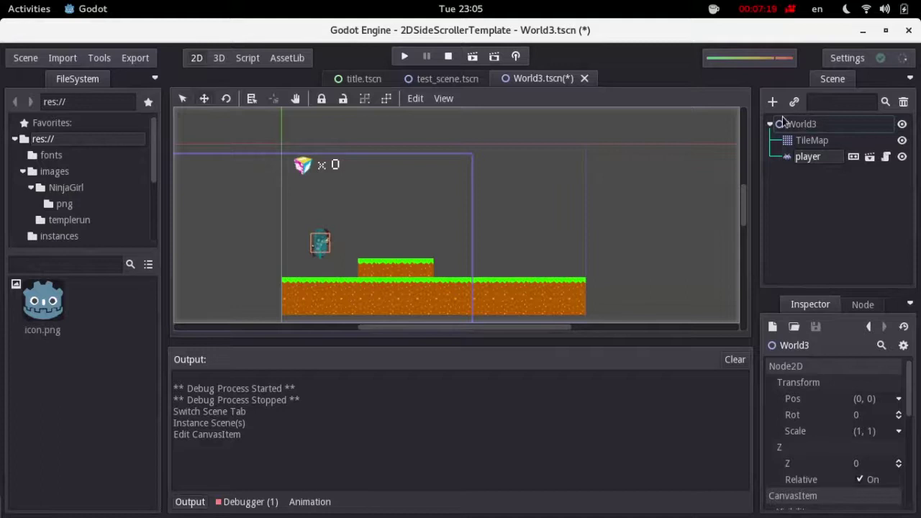
In test_scene.tscn, delete the goal node
{"action": "left_click", "coordinate": [448, 82]}
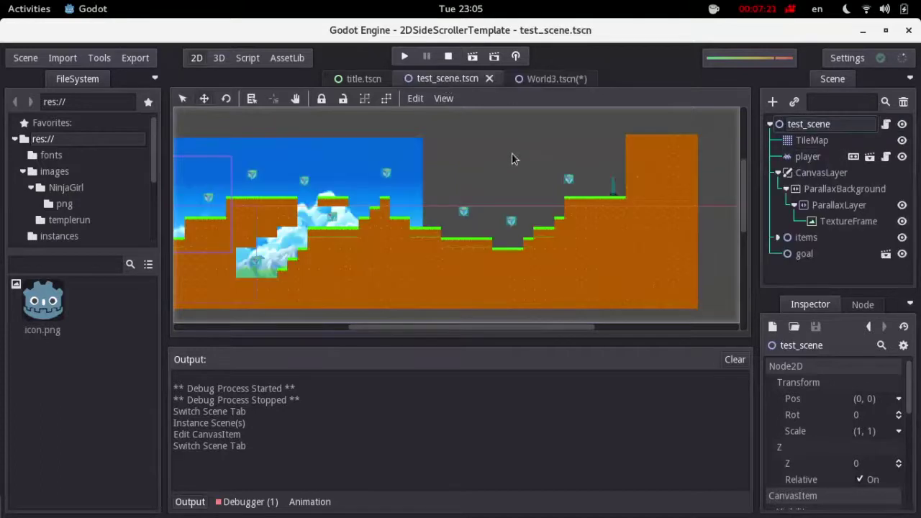
{"action": "scroll", "coordinate": [559, 200], "scroll_direction": "up", "scroll_amount": 2}
{"action": "middle_click_drag", "start_coordinate": [559, 199], "coordinate": [486, 204]}
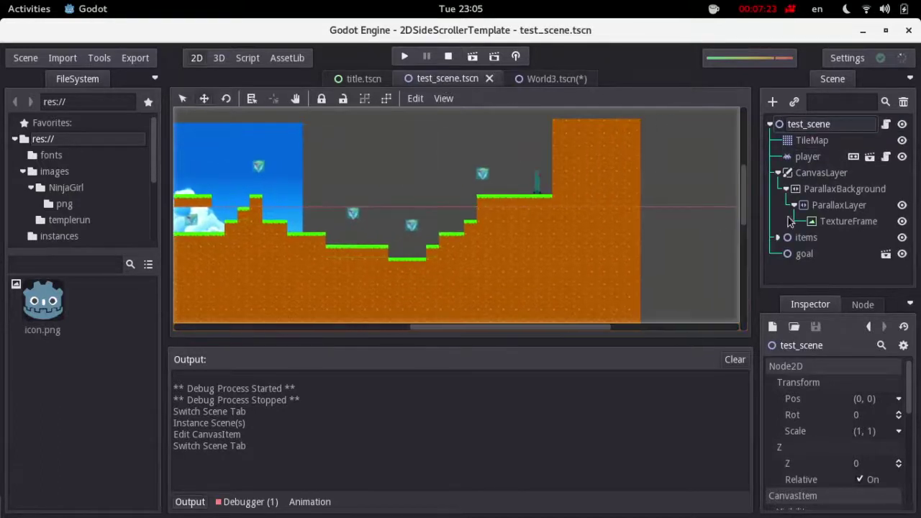
{"action": "left_click", "coordinate": [838, 256]}
{"action": "key", "text": "Delete"}
{"action": "key", "text": "Return"}
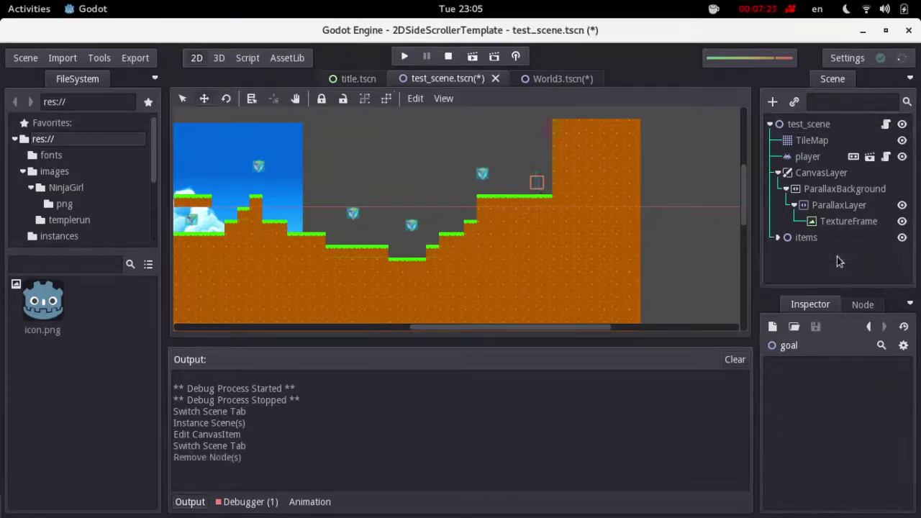
Instance protal.tscn under test_scene and place it on the high platform near the right end
{"action": "left_click", "coordinate": [808, 128]}
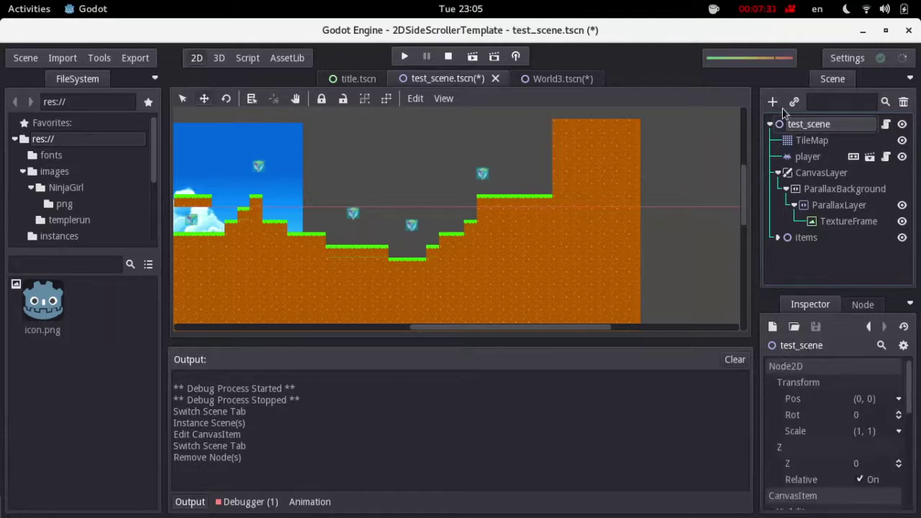
{"action": "left_click", "coordinate": [794, 105]}
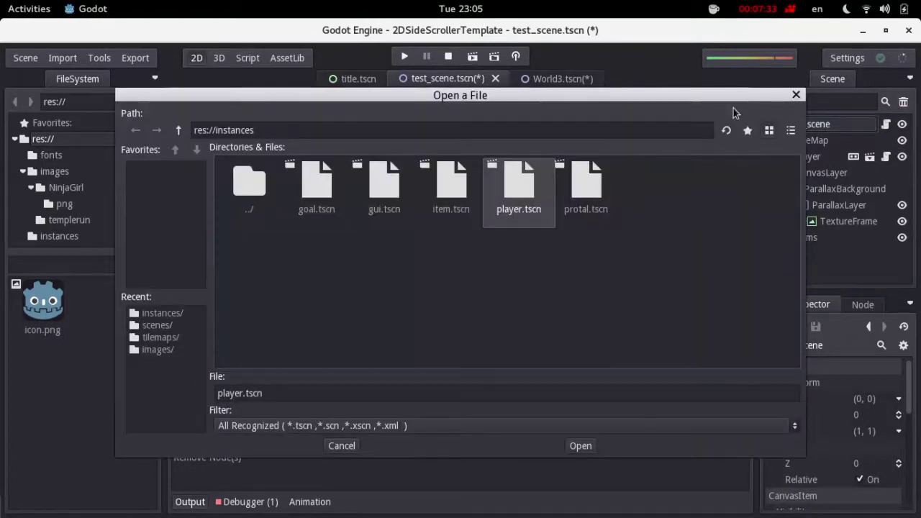
{"action": "left_click", "coordinate": [598, 185]}
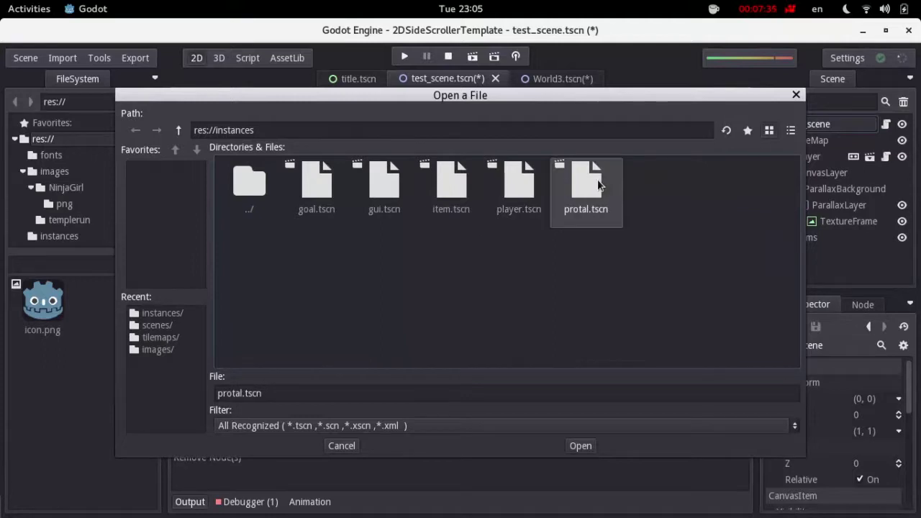
{"action": "left_click", "coordinate": [580, 447]}
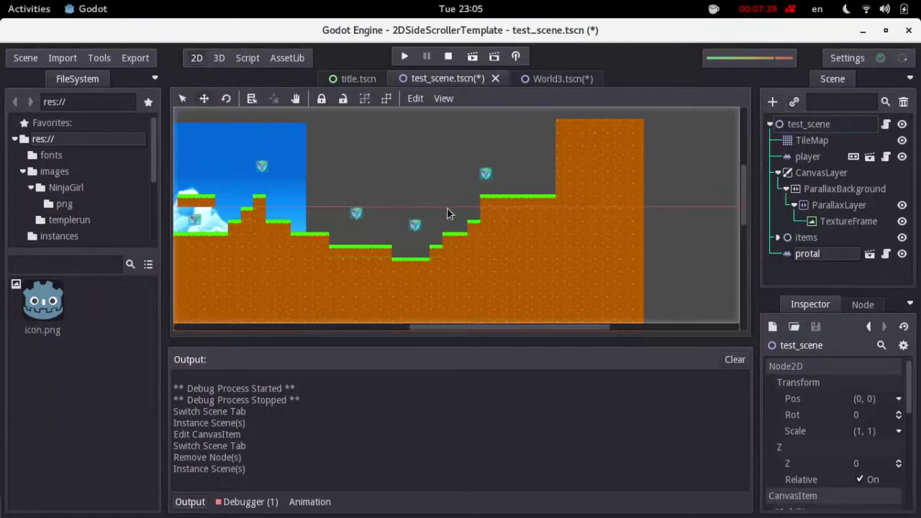
{"action": "scroll", "coordinate": [446, 207], "scroll_direction": "down", "scroll_amount": 1}
{"action": "scroll", "coordinate": [249, 208], "scroll_direction": "left", "scroll_amount": 3}
{"action": "scroll", "coordinate": [248, 204], "scroll_direction": "down", "scroll_amount": 1}
{"action": "scroll", "coordinate": [453, 211], "scroll_direction": "left", "scroll_amount": 3}
{"action": "scroll", "coordinate": [413, 191], "scroll_direction": "left", "scroll_amount": 3}
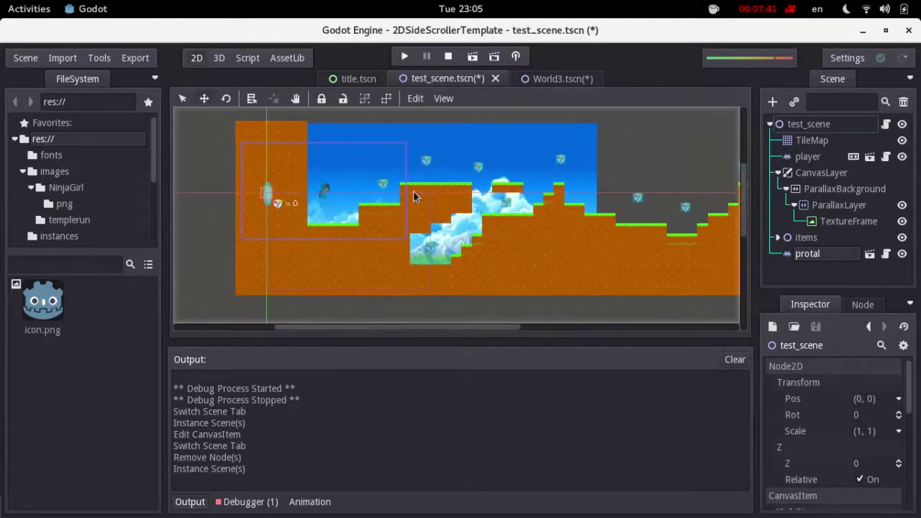
{"action": "left_click_drag", "start_coordinate": [264, 193], "coordinate": [605, 196]}
{"action": "middle_click_drag", "start_coordinate": [604, 195], "coordinate": [315, 196]}
{"action": "left_click_drag", "start_coordinate": [315, 196], "coordinate": [574, 166]}
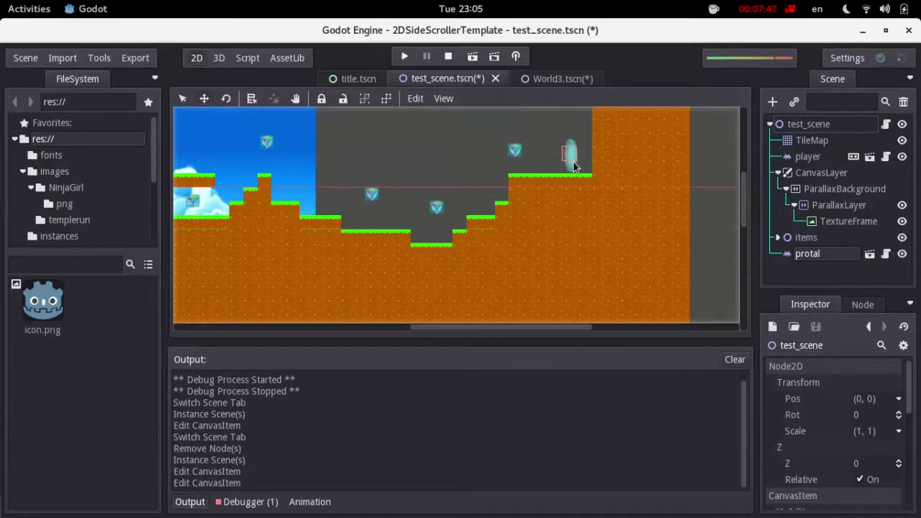
{"action": "scroll", "coordinate": [581, 201], "scroll_direction": "up", "scroll_amount": 1}
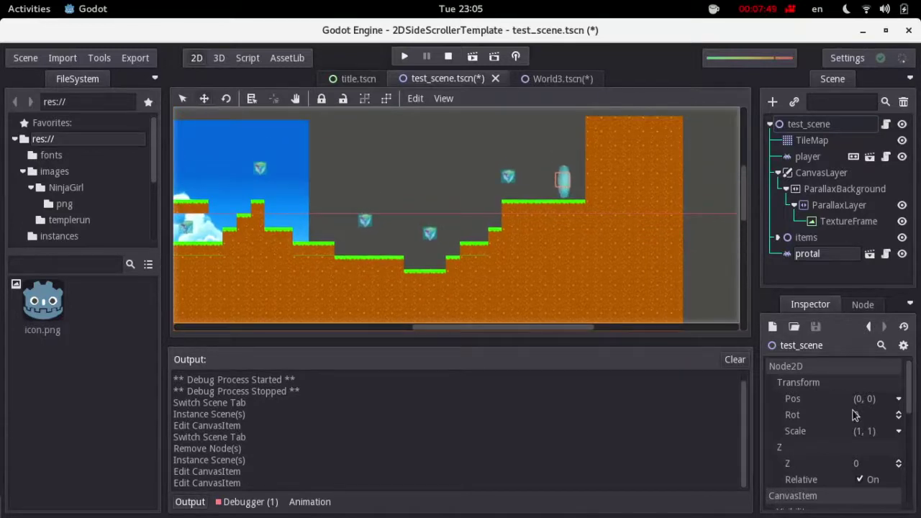
{"action": "left_click", "coordinate": [813, 255]}
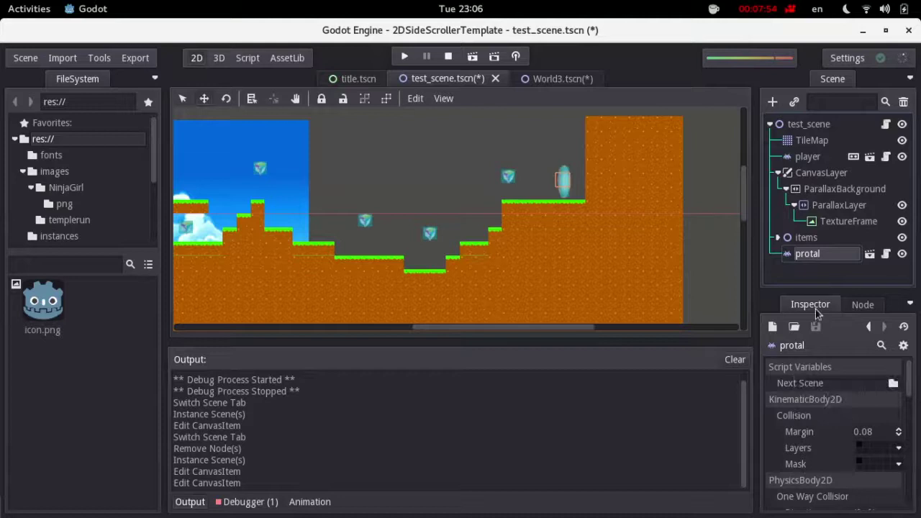
Set the portal's Next Scene property to res://scenes/World3.tscn from the file browser
{"action": "left_click", "coordinate": [893, 383]}
{"action": "left_click", "coordinate": [882, 387]}
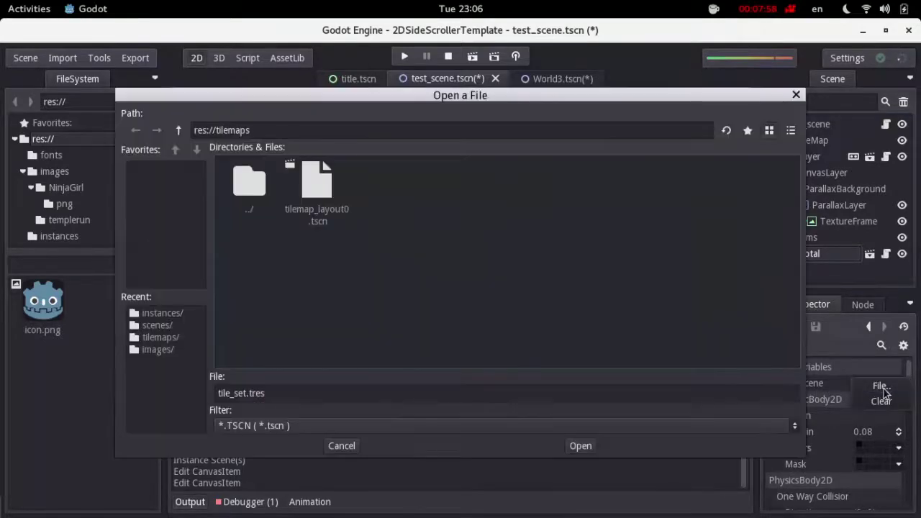
{"action": "left_click", "coordinate": [253, 198]}
{"action": "double_click", "coordinate": [253, 199]}
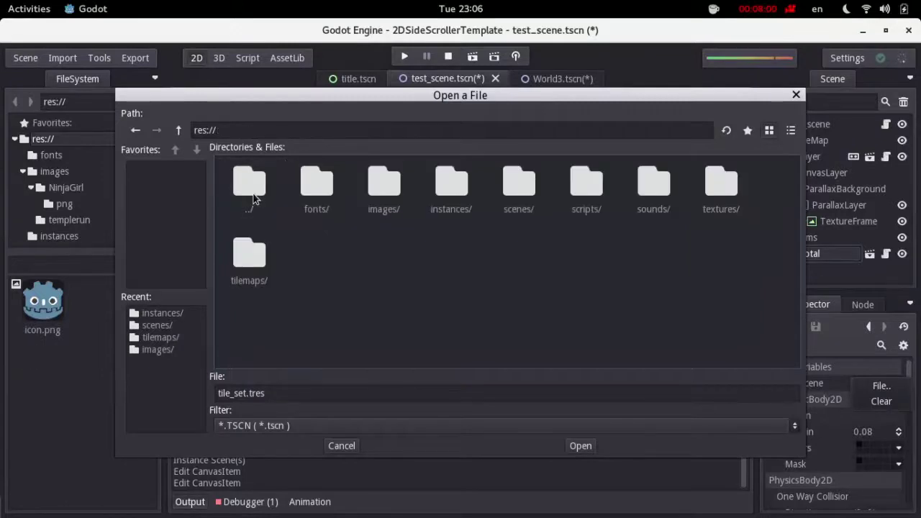
{"action": "left_click", "coordinate": [524, 200]}
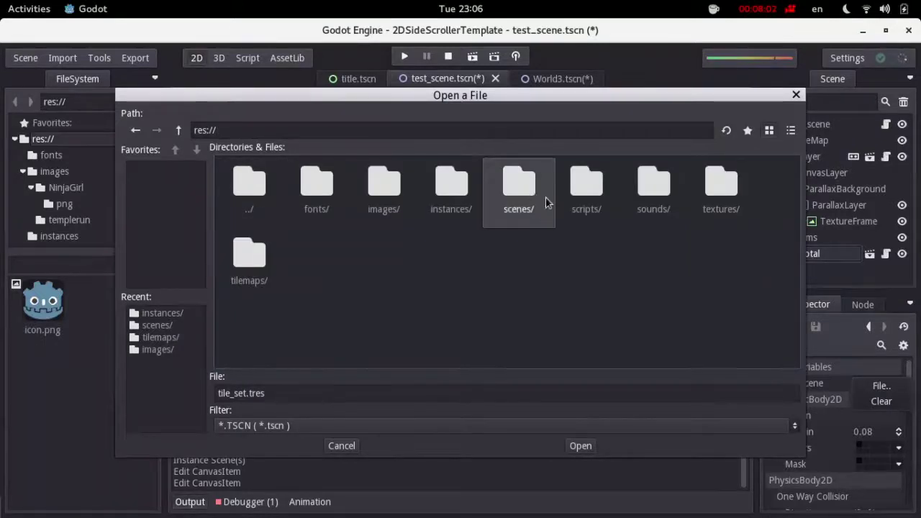
{"action": "double_click", "coordinate": [544, 199]}
{"action": "left_click", "coordinate": [519, 188]}
{"action": "double_click", "coordinate": [519, 189]}
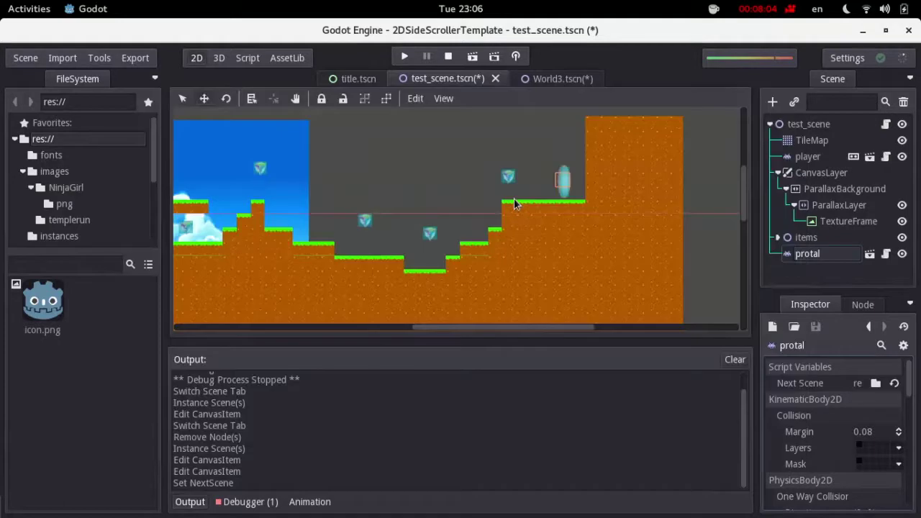
{"action": "scroll", "coordinate": [600, 251], "scroll_direction": "left", "scroll_amount": 3}
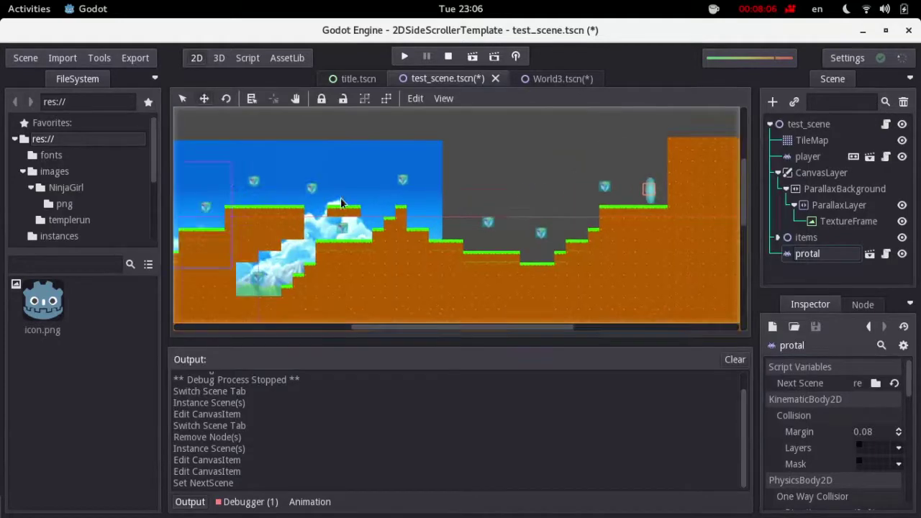
{"action": "scroll", "coordinate": [531, 195], "scroll_direction": "left", "scroll_amount": 3}
Save and run the game, jumping through test_scene to collect cubes and climb the steps
{"action": "left_click", "coordinate": [410, 60]}
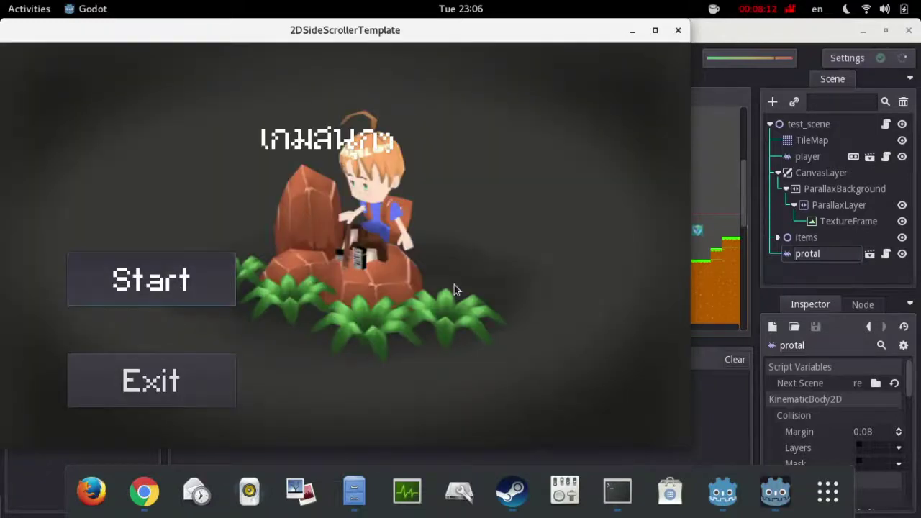
{"action": "key", "text": "Return"}
{"action": "key", "text": "Right"}
{"action": "key", "text": "space"}
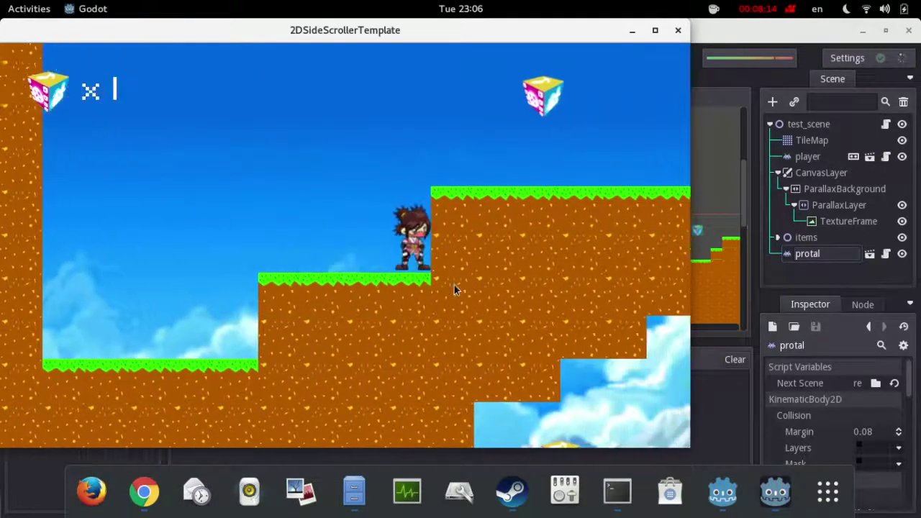
{"action": "key", "text": "space"}
{"action": "key", "text": "space"}
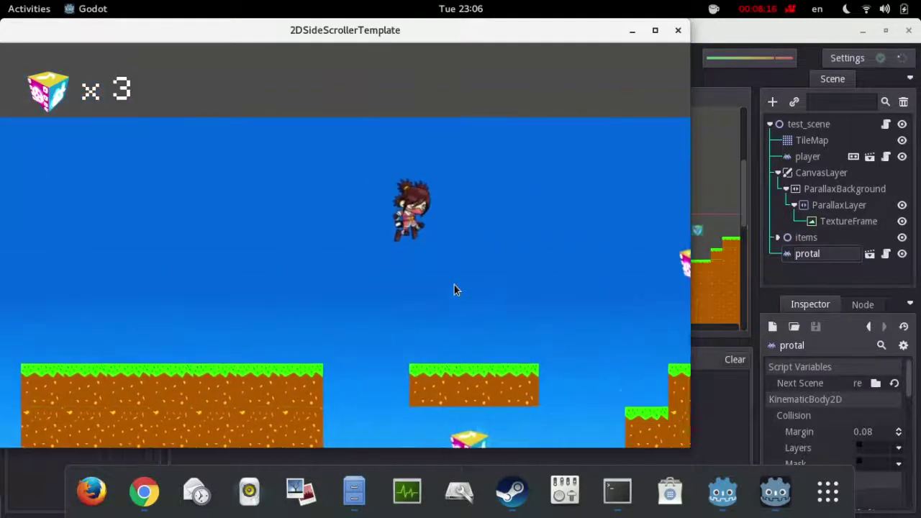
{"action": "key", "text": "space"}
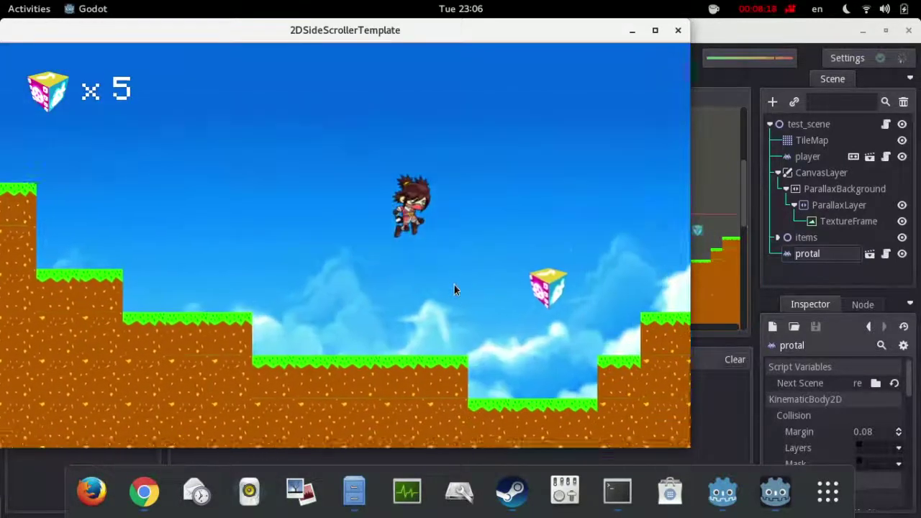
{"action": "key", "text": "space"}
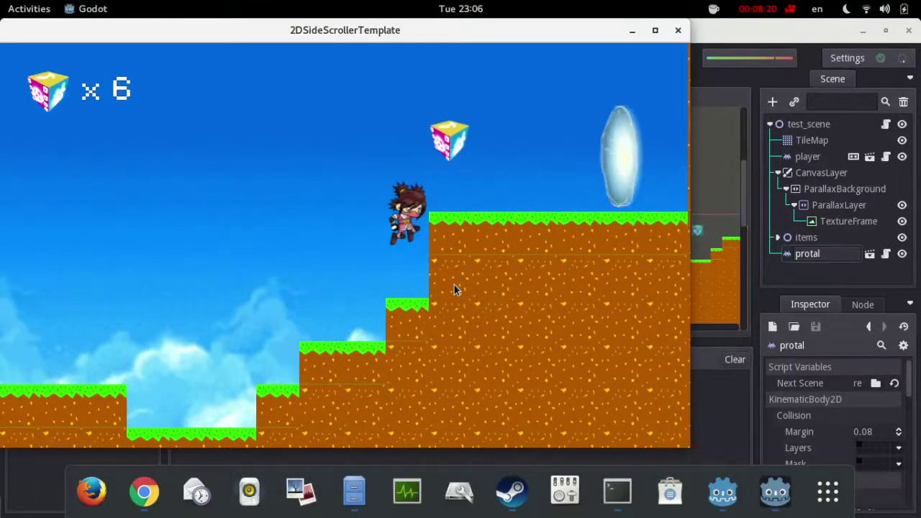
{"action": "key", "text": "space"}
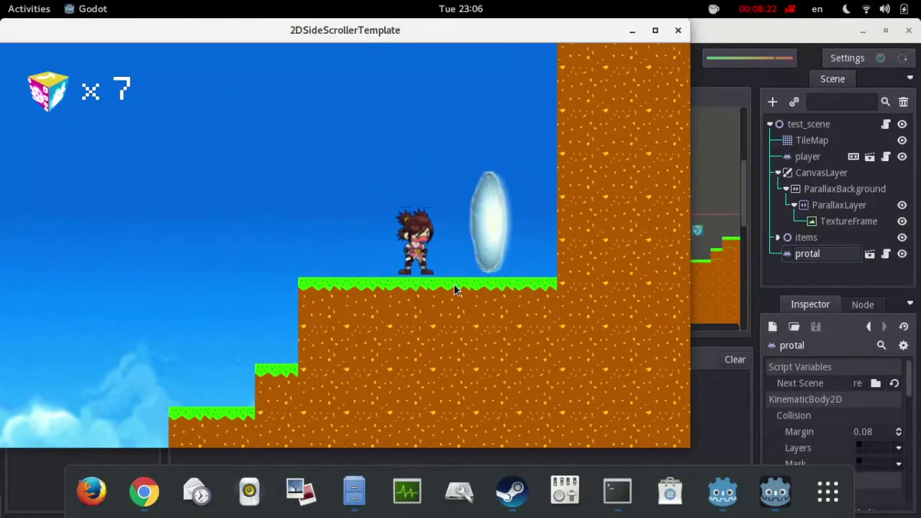
Walk into the portal, cross the new grey level's platform, then close the game window
{"action": "key", "text": "Right"}
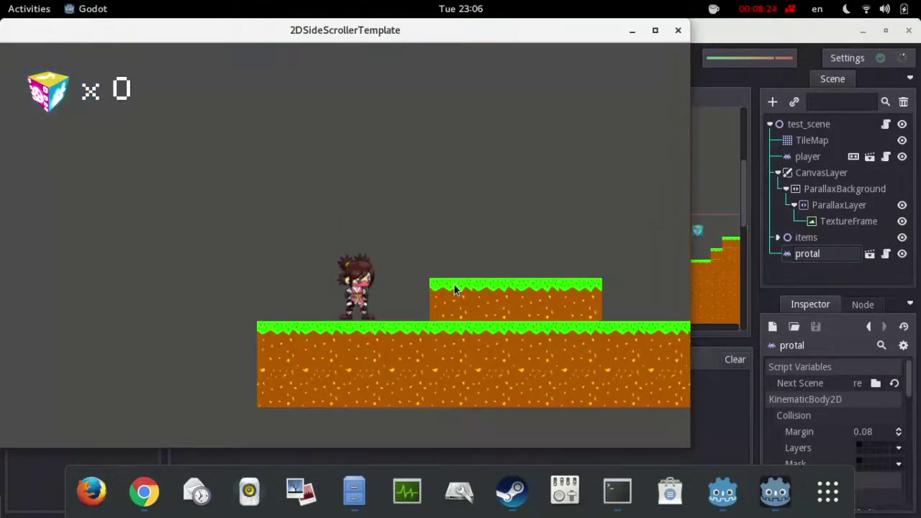
{"action": "key", "text": "space"}
{"action": "key", "text": "Right"}
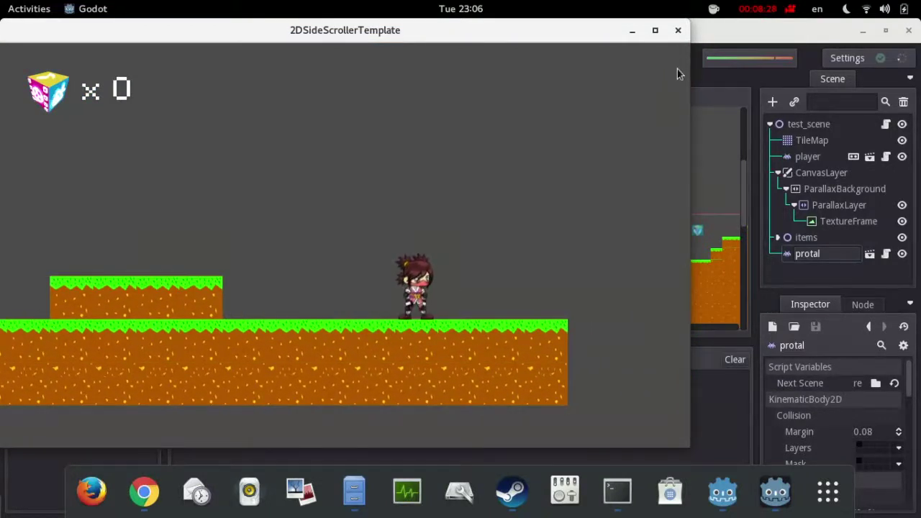
{"action": "left_click", "coordinate": [677, 30]}
In World3.tscn, instance goal.tscn and place the flag at the right end of the ground
{"action": "left_click", "coordinate": [551, 79]}
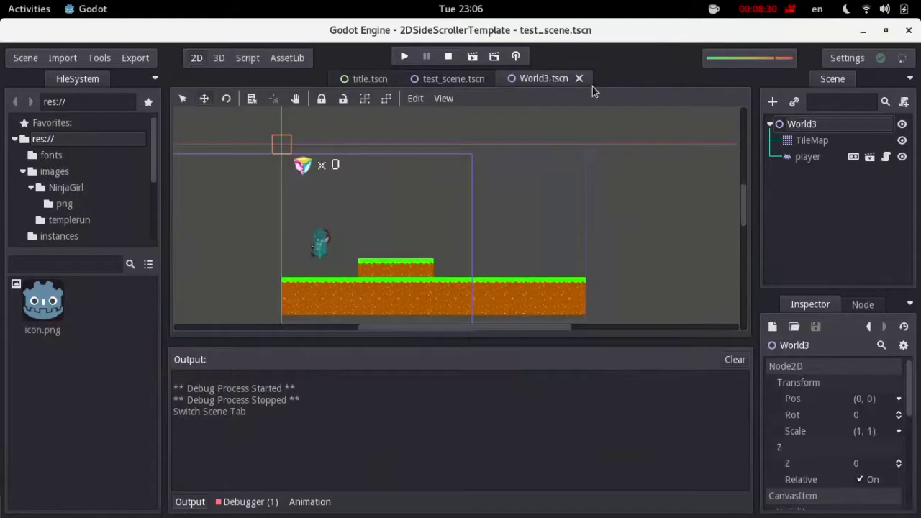
{"action": "left_click", "coordinate": [793, 102]}
{"action": "double_click", "coordinate": [330, 195]}
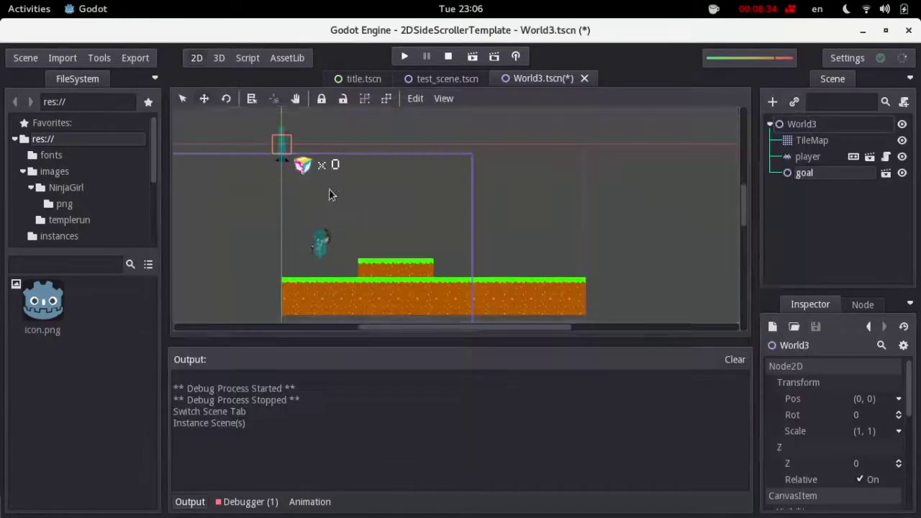
{"action": "mouse_move", "coordinate": [288, 150]}
{"action": "left_mouse_down"}
{"action": "mouse_move", "coordinate": [554, 243]}
{"action": "mouse_move", "coordinate": [564, 260]}
{"action": "left_mouse_up"}
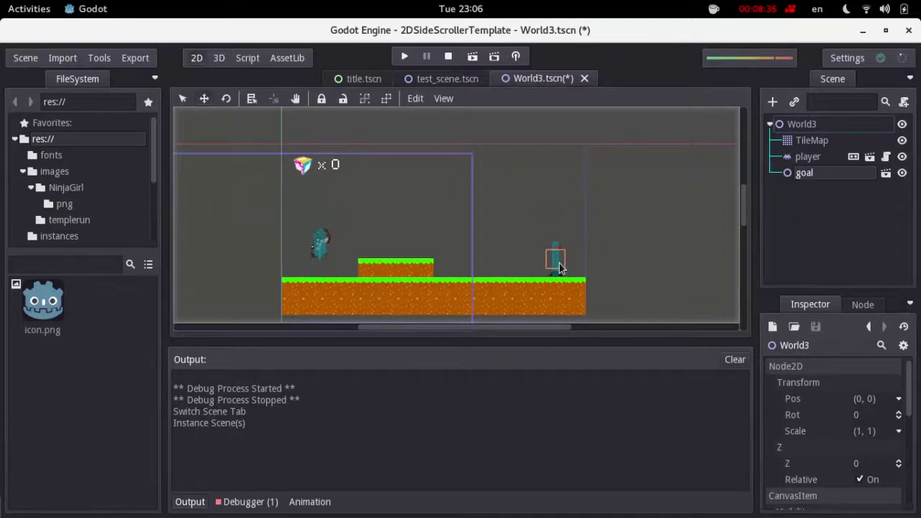
Instance item.tscn twice under World3, placing both items side by side above the raised platform
{"action": "left_click", "coordinate": [804, 124]}
{"action": "left_click", "coordinate": [795, 105]}
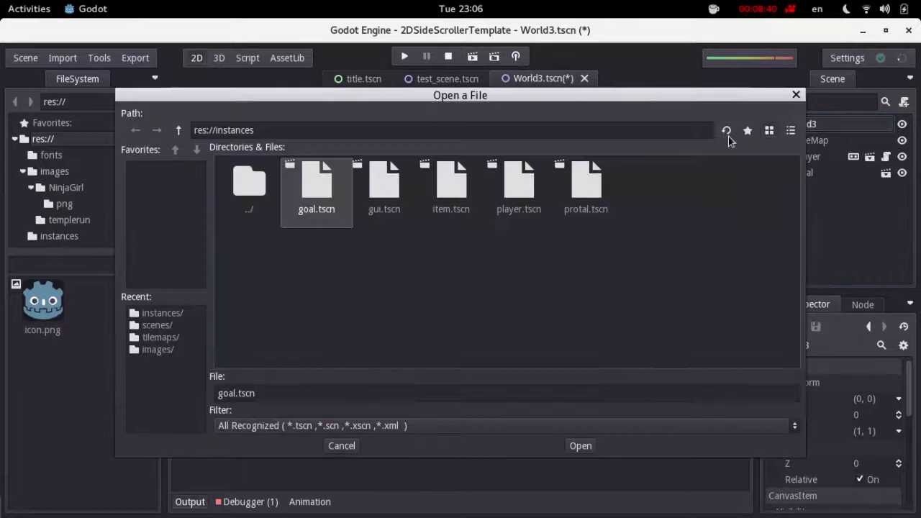
{"action": "double_click", "coordinate": [440, 199]}
{"action": "left_click_drag", "start_coordinate": [282, 144], "coordinate": [425, 241]}
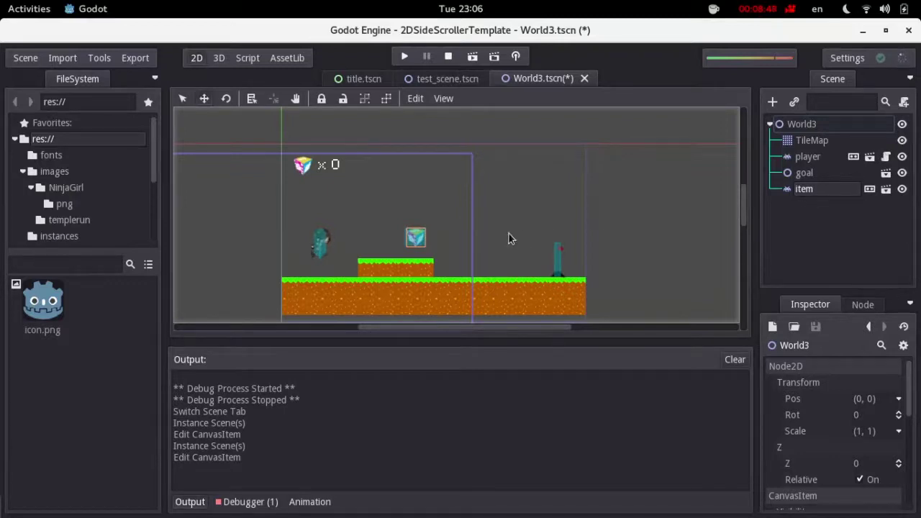
{"action": "left_click", "coordinate": [794, 102]}
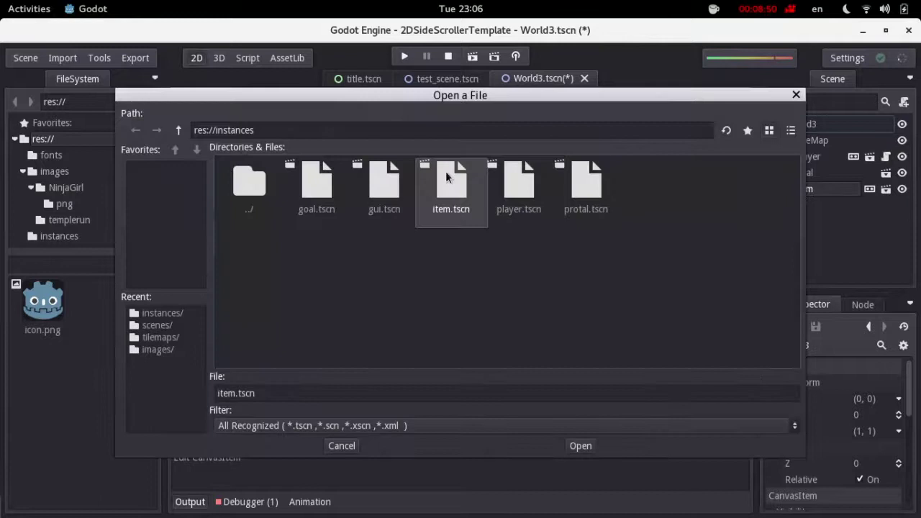
{"action": "double_click", "coordinate": [477, 202]}
{"action": "mouse_move", "coordinate": [301, 143]}
{"action": "left_mouse_down"}
{"action": "mouse_move", "coordinate": [490, 235]}
{"action": "mouse_move", "coordinate": [489, 246]}
{"action": "left_mouse_up"}
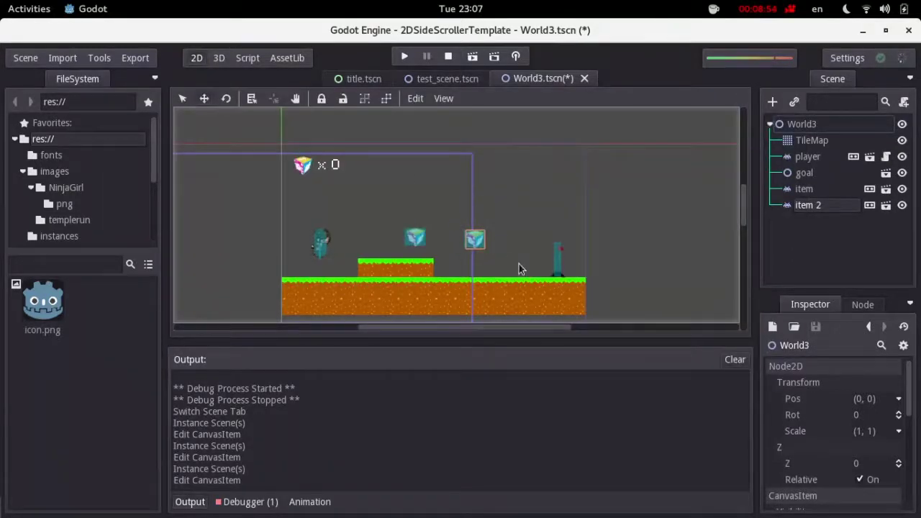
Save and launch the game, play through the portal to World3's goal flag, then exit from the title screen
{"action": "left_click", "coordinate": [405, 57]}
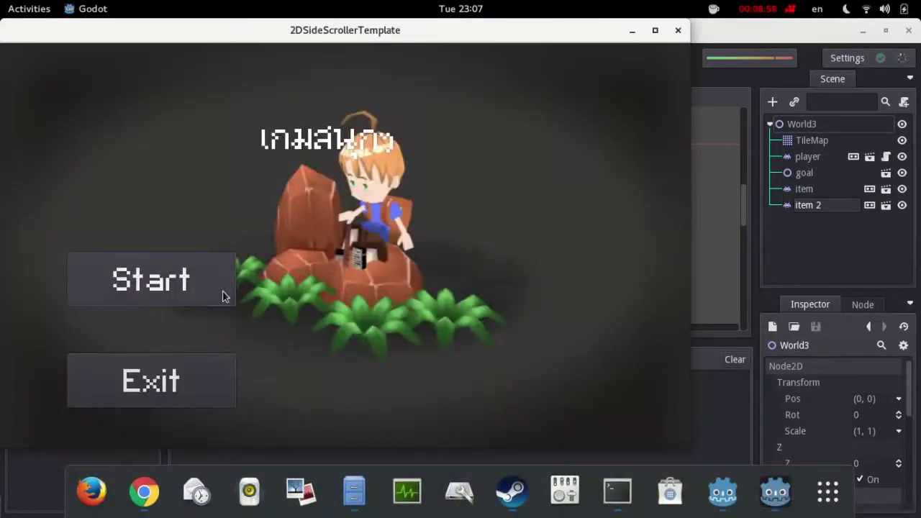
{"action": "left_click", "coordinate": [223, 293]}
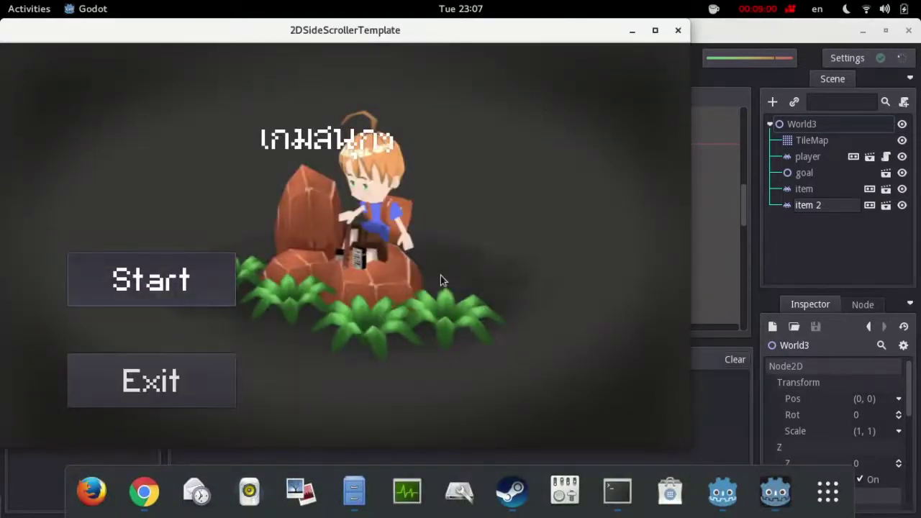
{"action": "key", "text": "Right"}
{"action": "key", "text": "space"}
{"action": "key", "text": "space"}
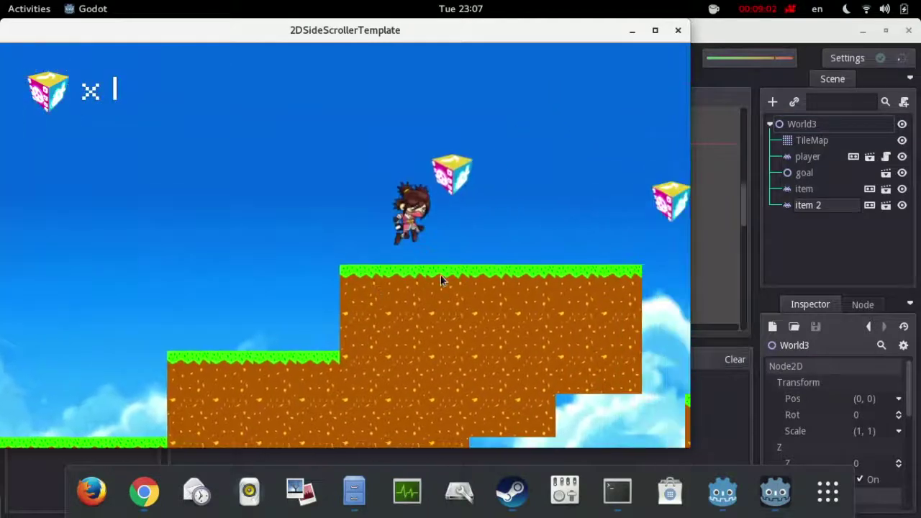
{"action": "key", "text": "space"}
{"action": "key", "text": "space"}
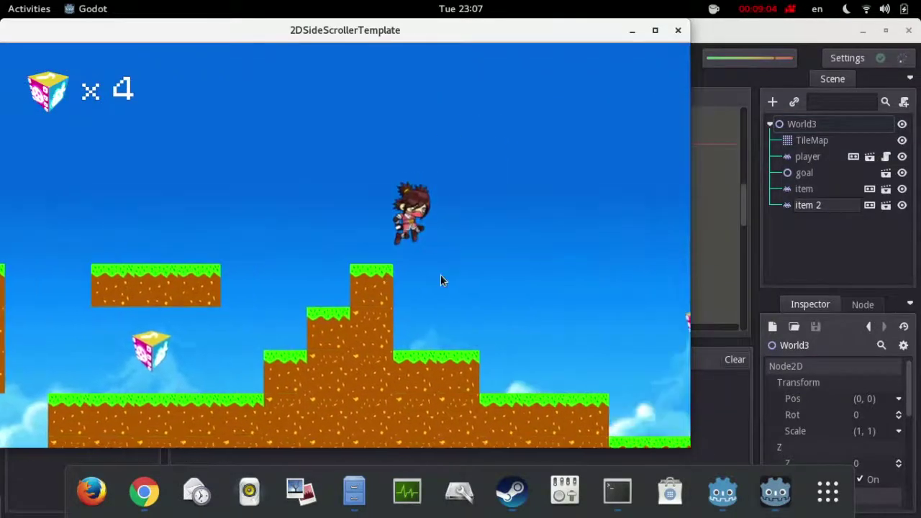
{"action": "key", "text": "space"}
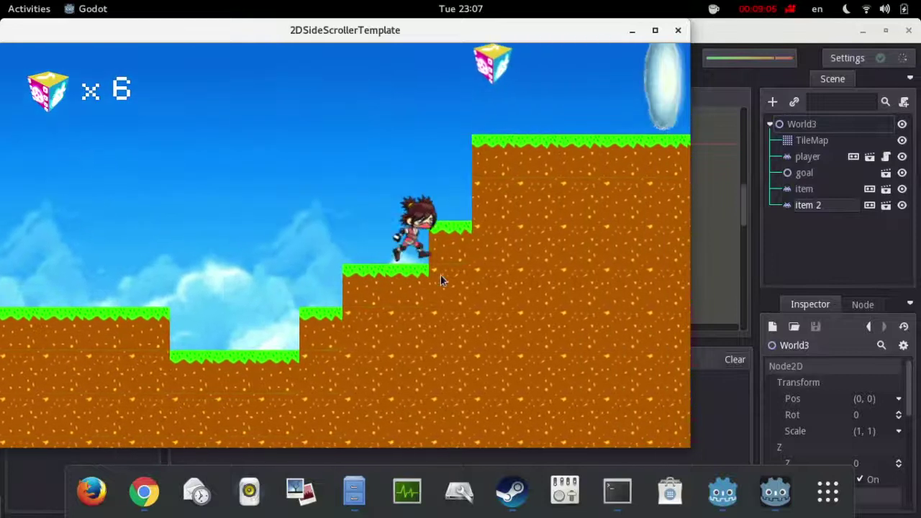
{"action": "key", "text": "space"}
{"action": "key", "text": "space"}
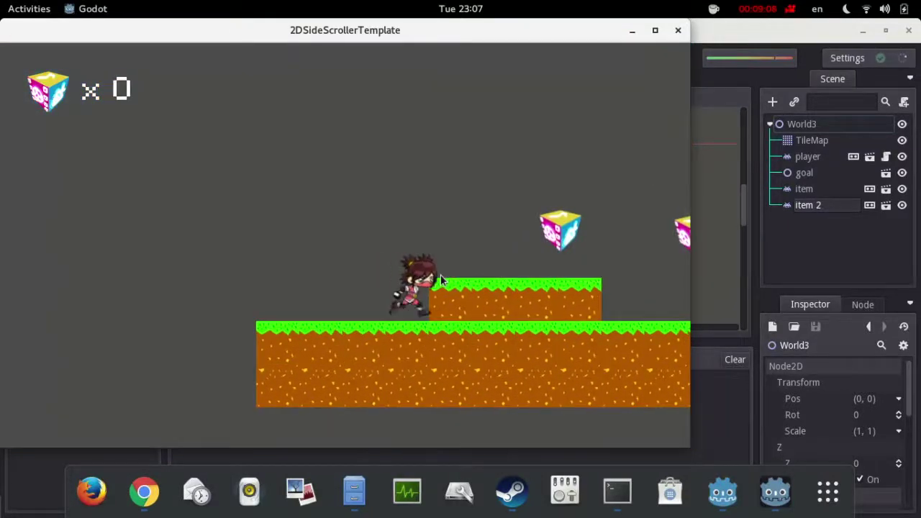
{"action": "key", "text": "space"}
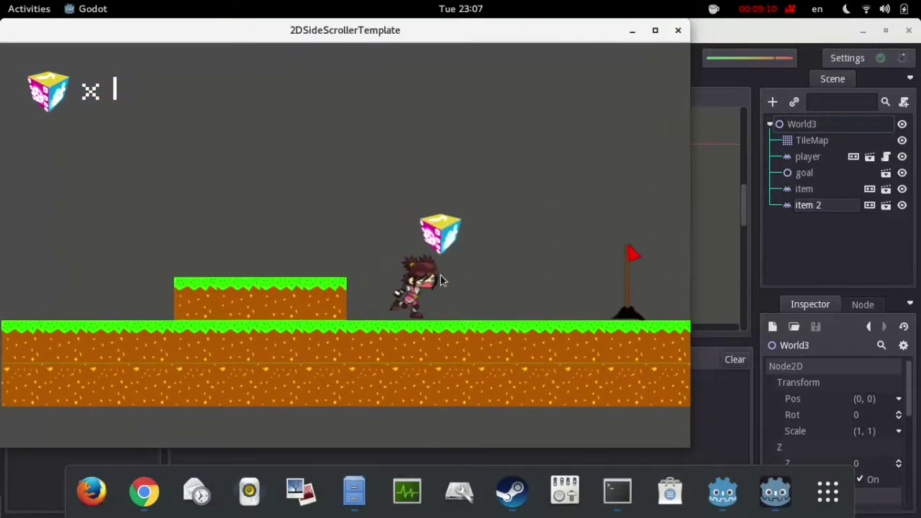
{"action": "key", "text": "space"}
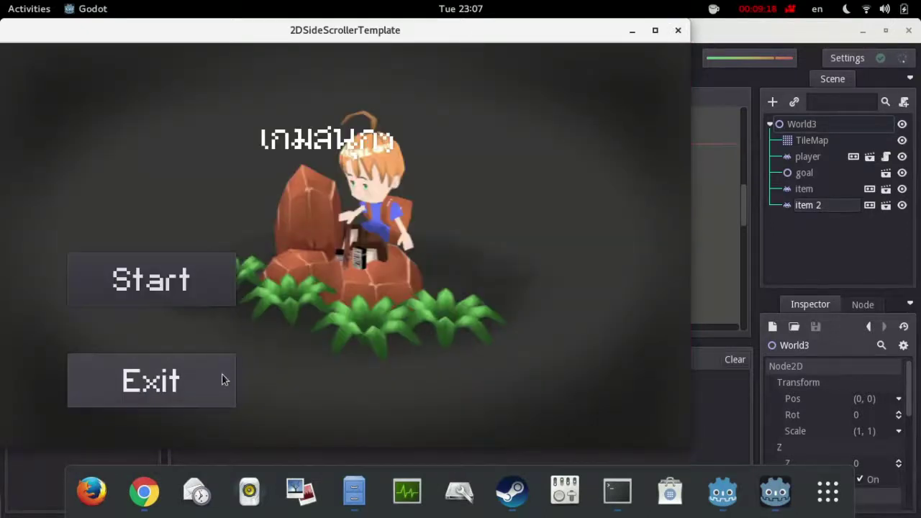
{"action": "left_click", "coordinate": [221, 376]}
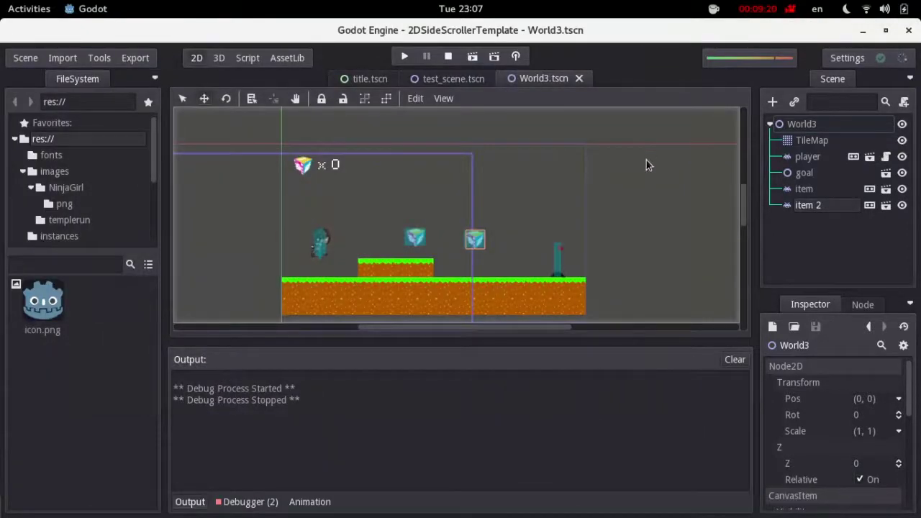
{"action": "scroll", "coordinate": [608, 143], "scroll_direction": "down", "scroll_amount": 2}
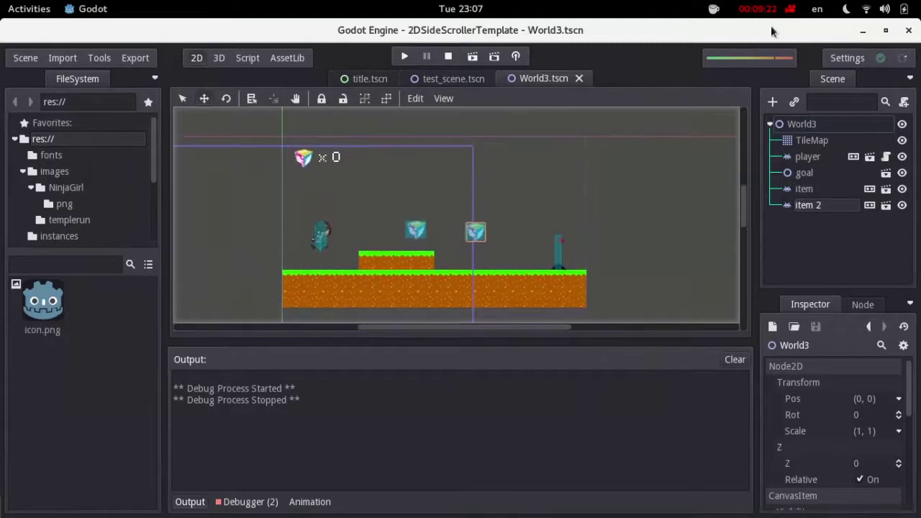
{"action": "left_click", "coordinate": [791, 9]}
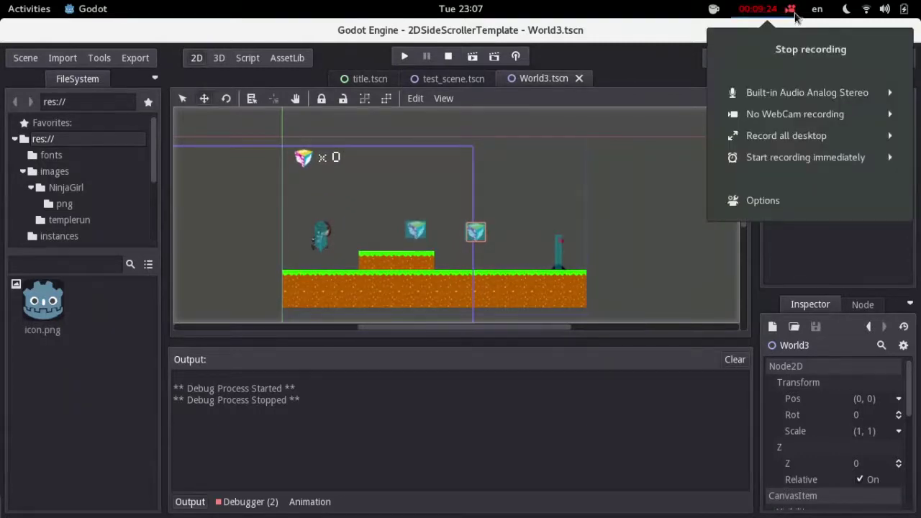